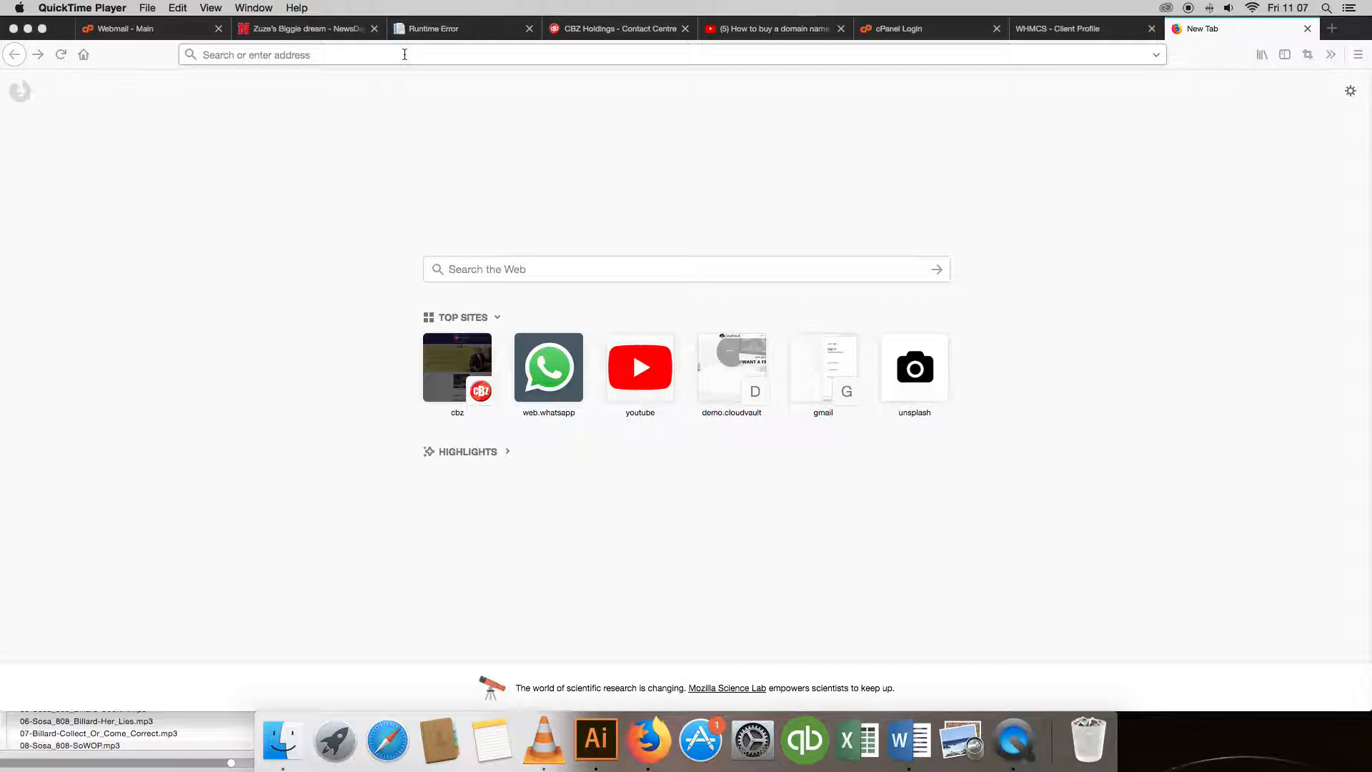
Bring Firefox to the front with a blank New Tab page ready for an address.
left_click(404, 54)
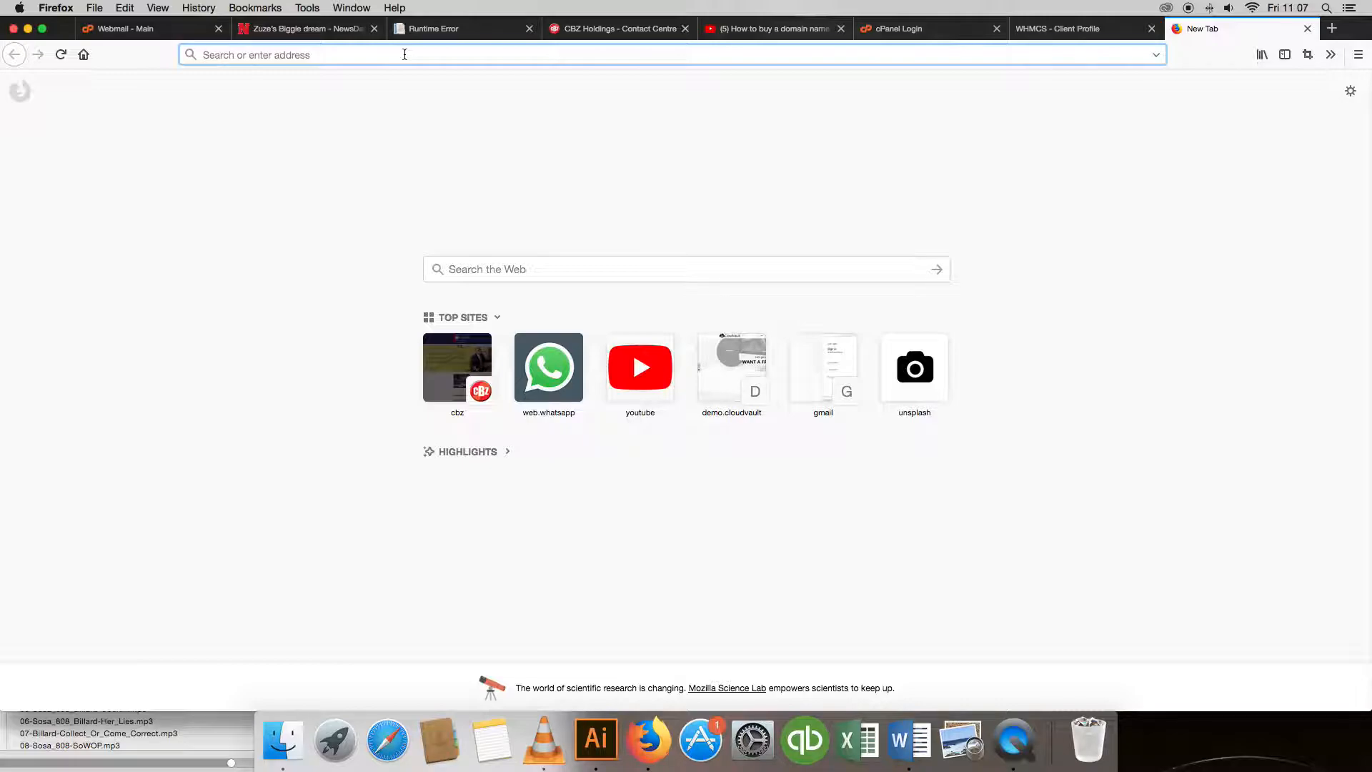
Replace the example address with zimnavigators.org/cpanel and load it.
type("ex")
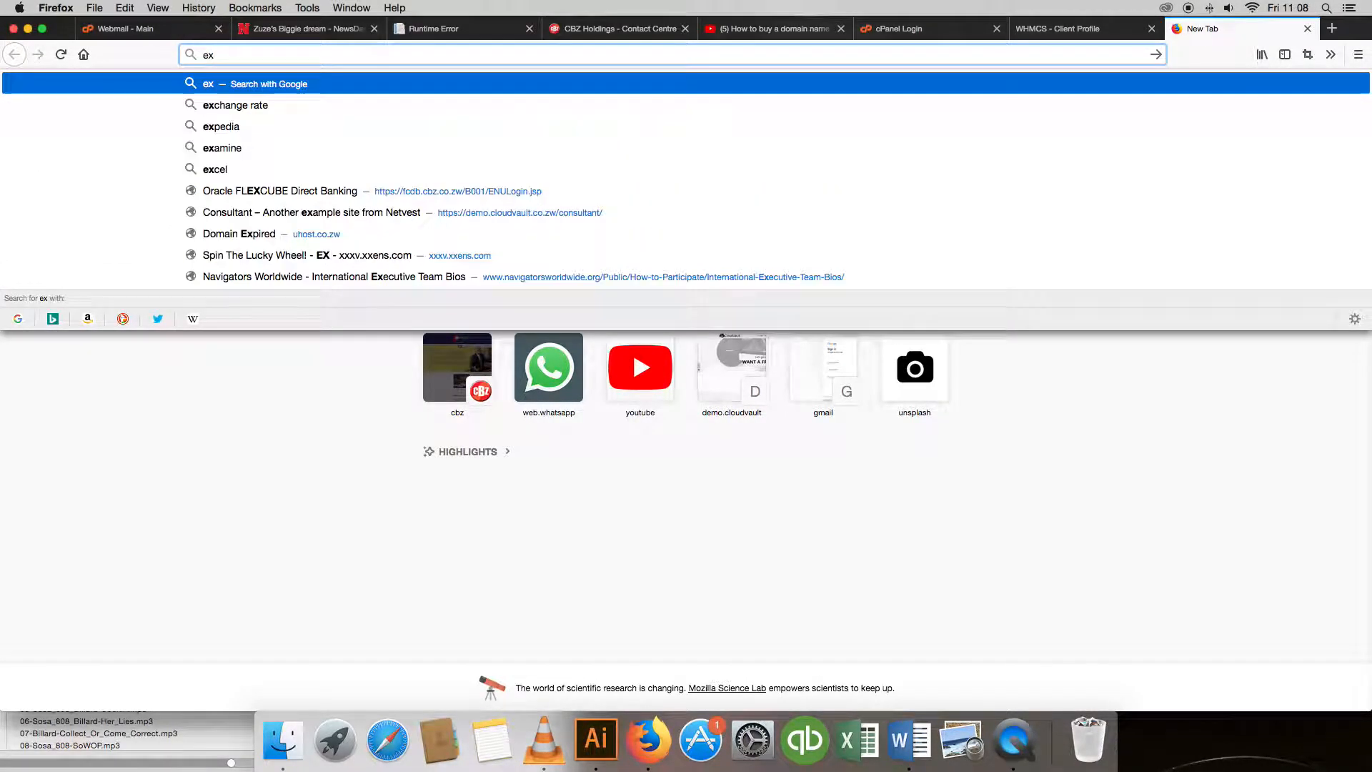
type("ample.com")
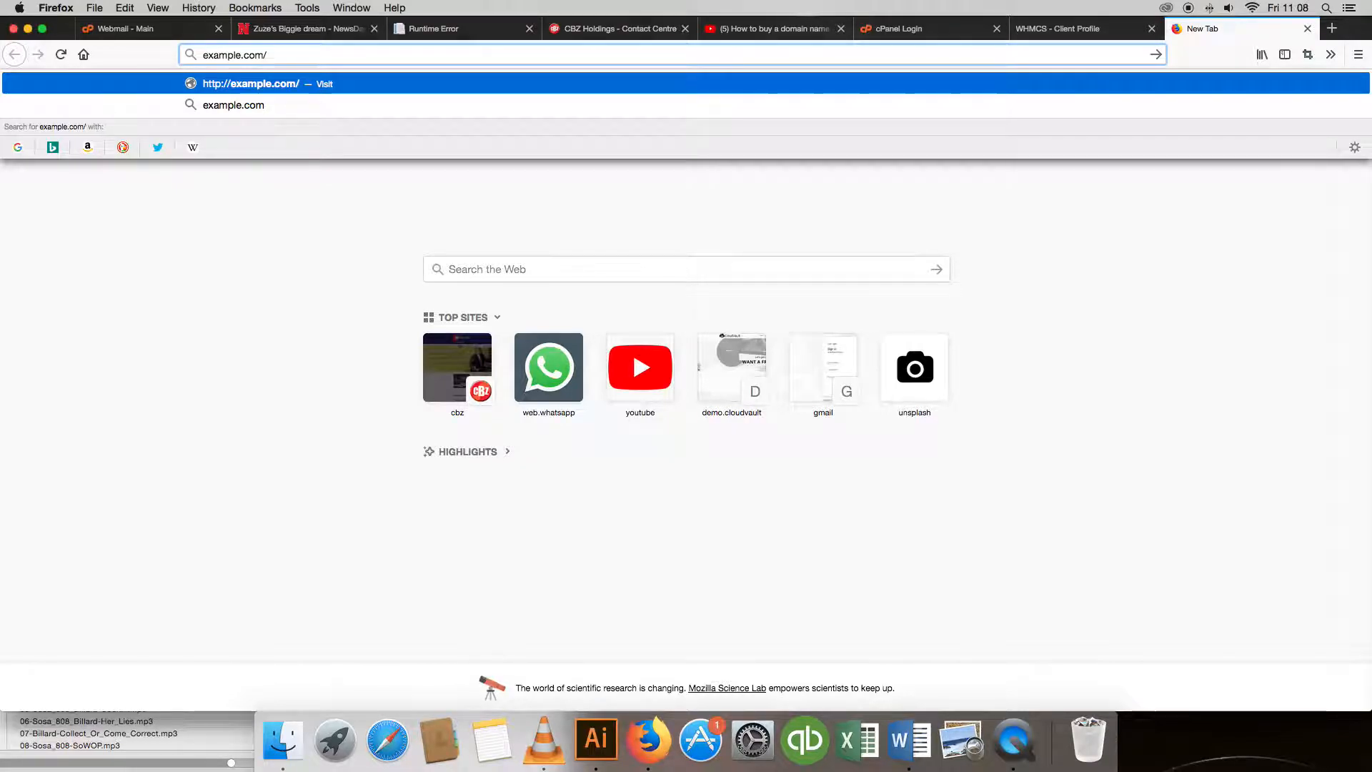
type("/cpanel")
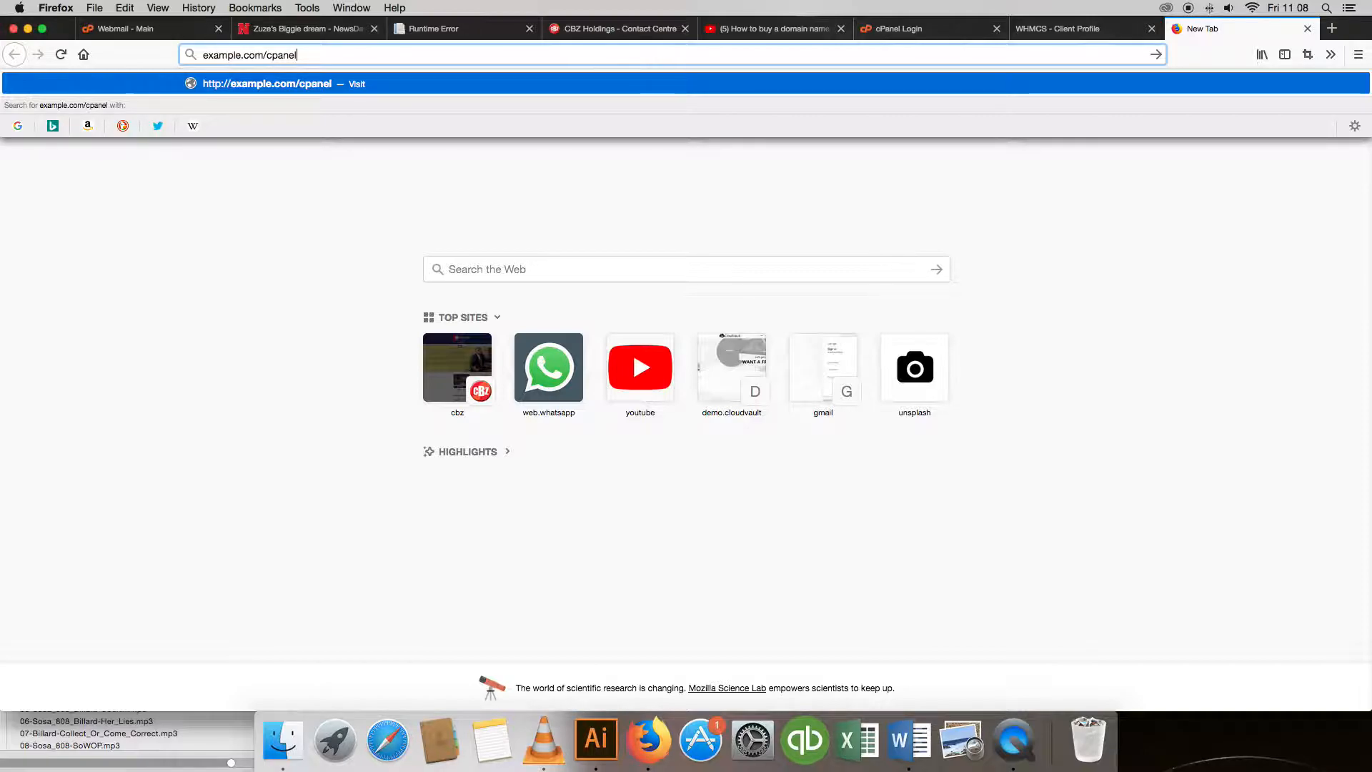
key("BackSpace")
key("BackSpace")
key("BackSpace")
key("BackSpace")
key("BackSpace")
key("BackSpace")
key("BackSpace")
key("BackSpace")
key("BackSpace")
key("BackSpace")
key("BackSpace")
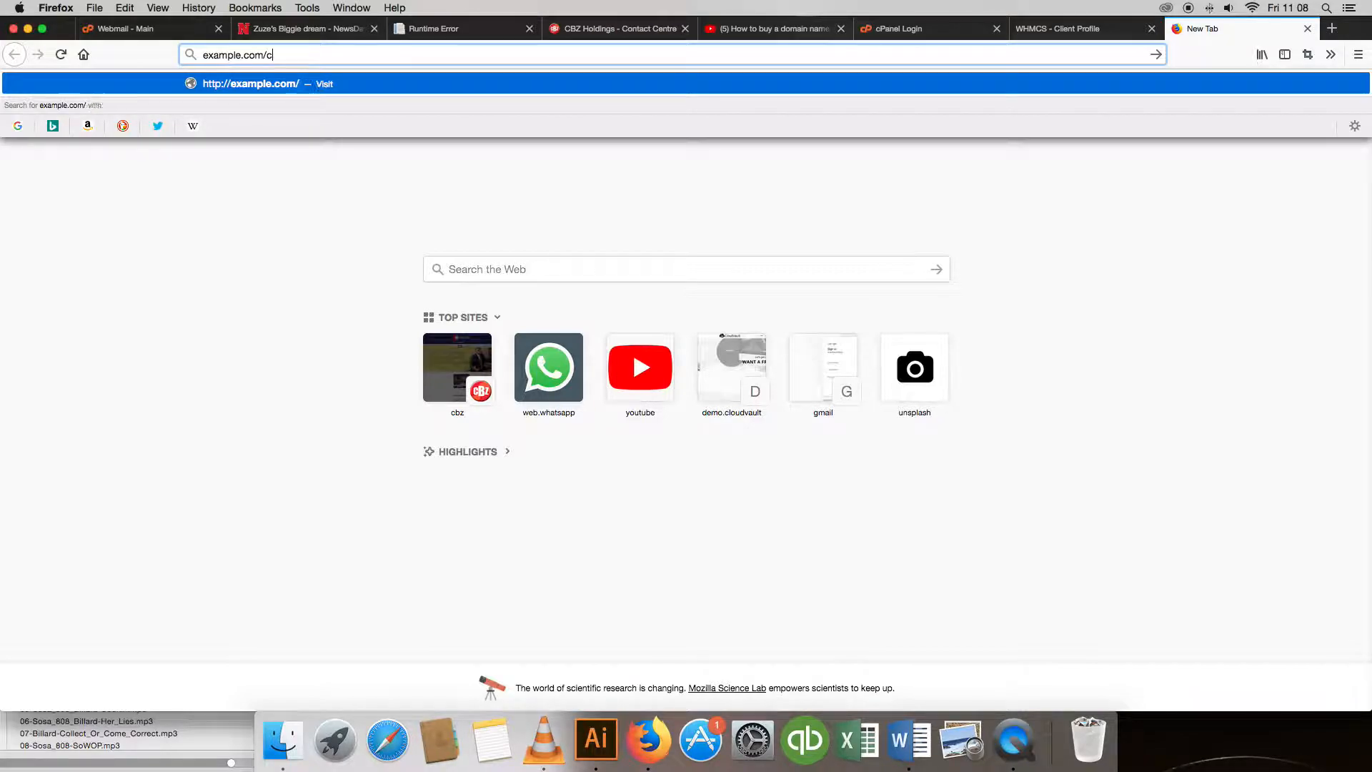
key("BackSpace")
key("BackSpace")
key("BackSpace")
key("BackSpace")
key("BackSpace")
key("BackSpace")
key("BackSpace")
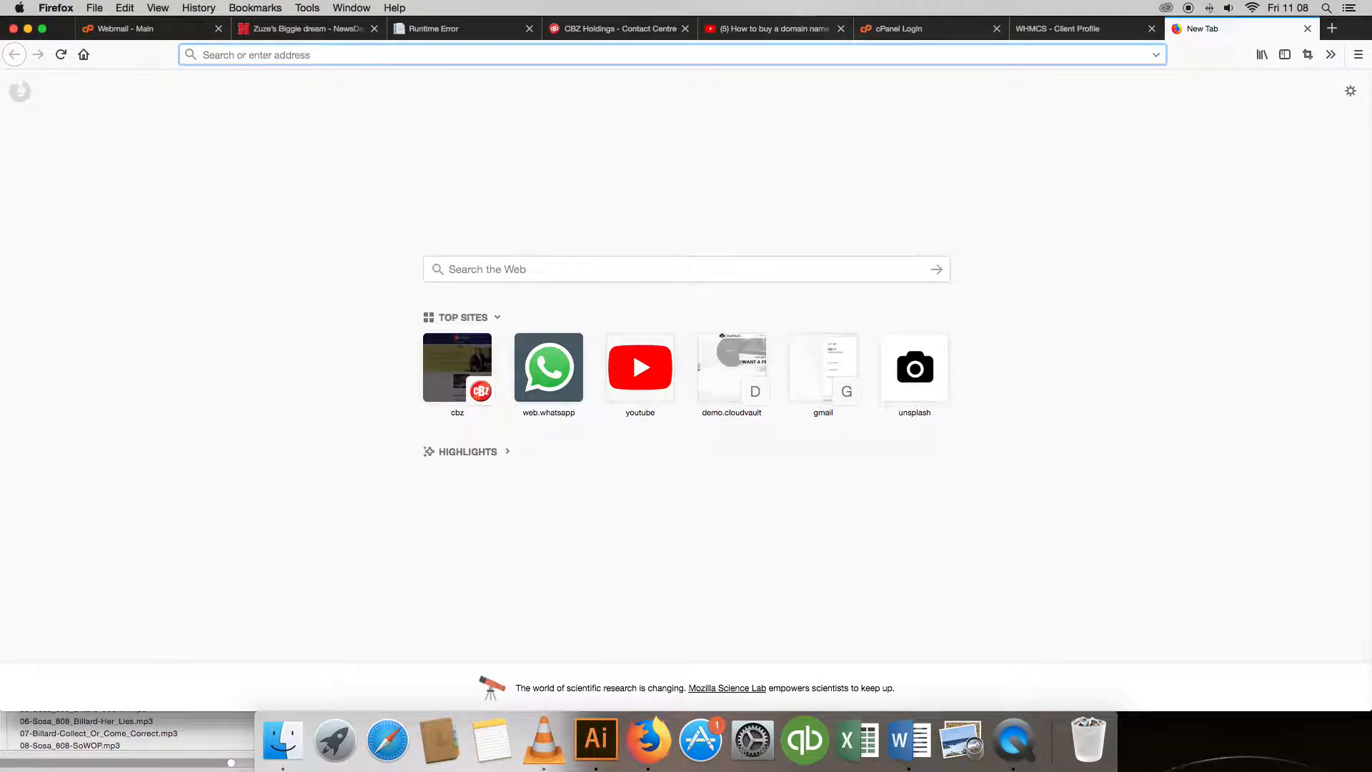
type("zim")
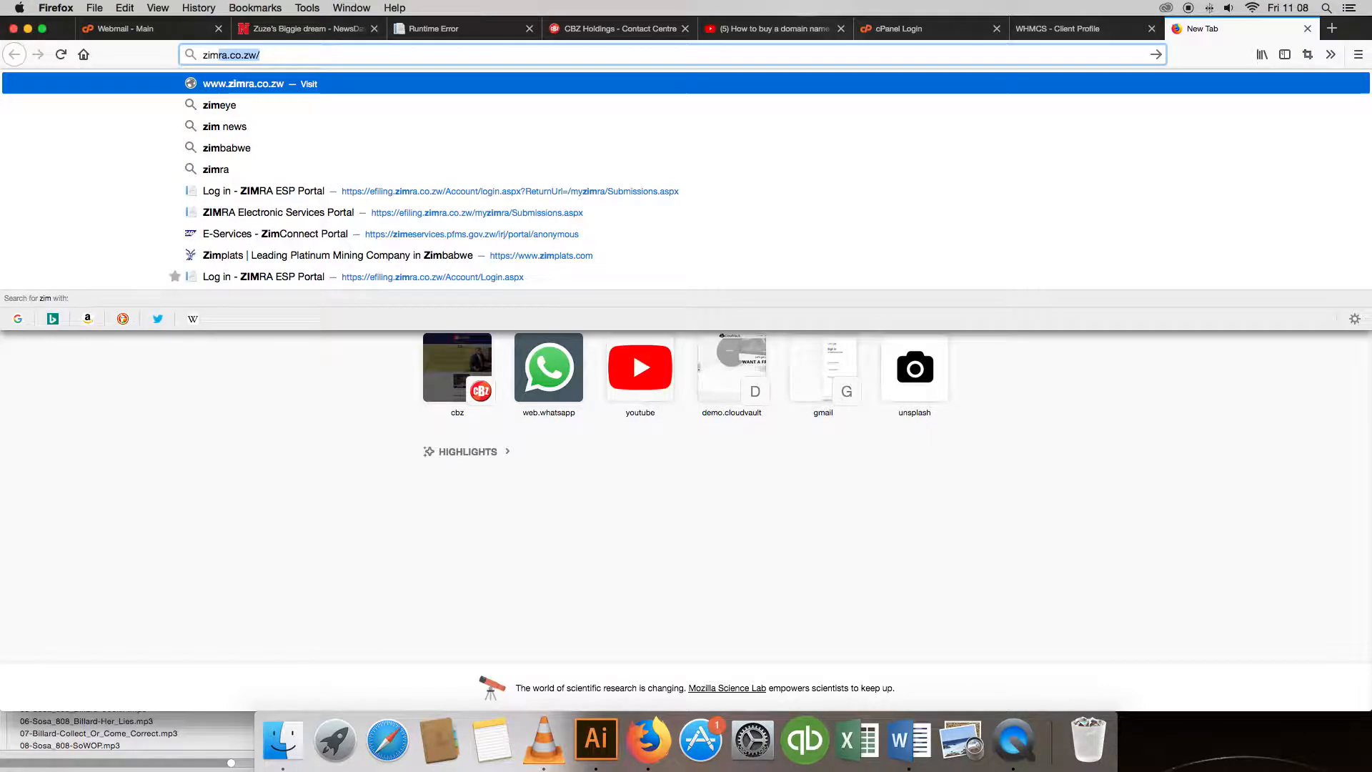
type("na")
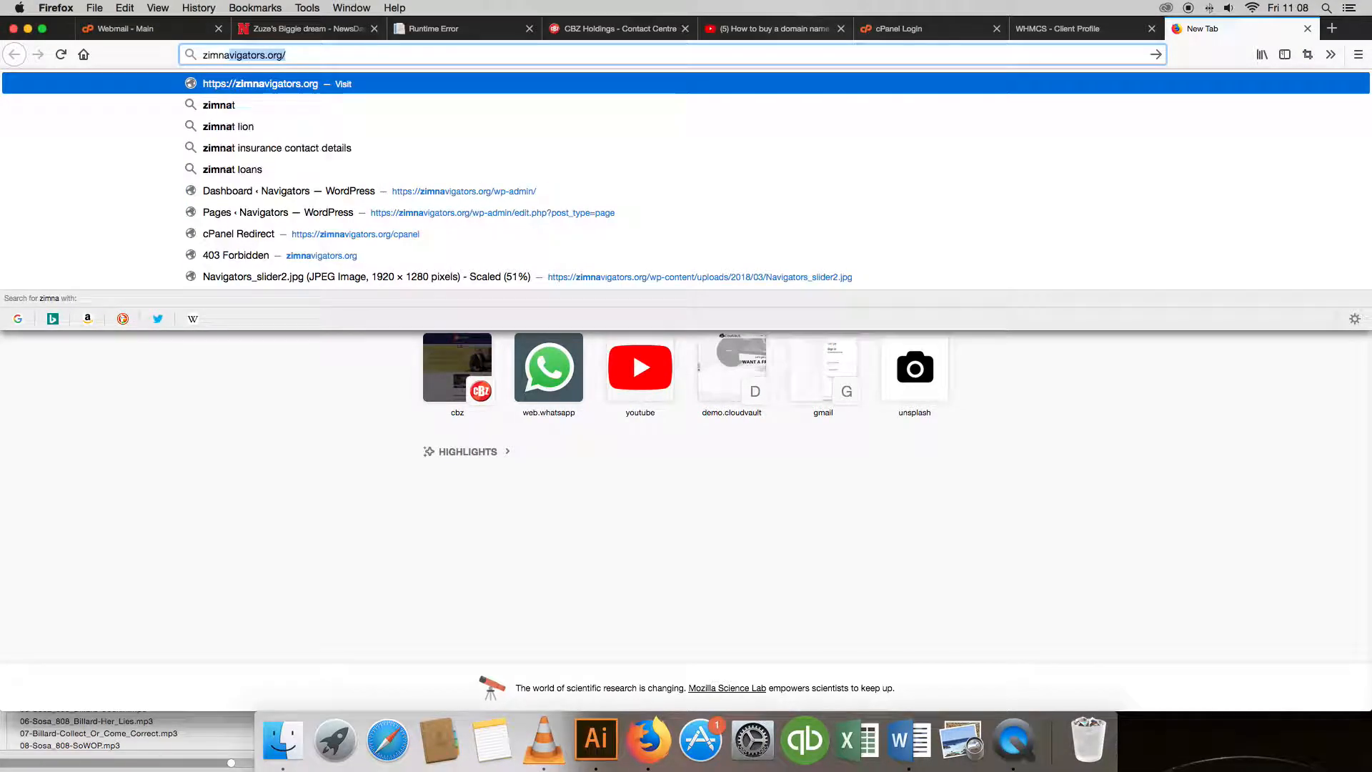
key("Return")
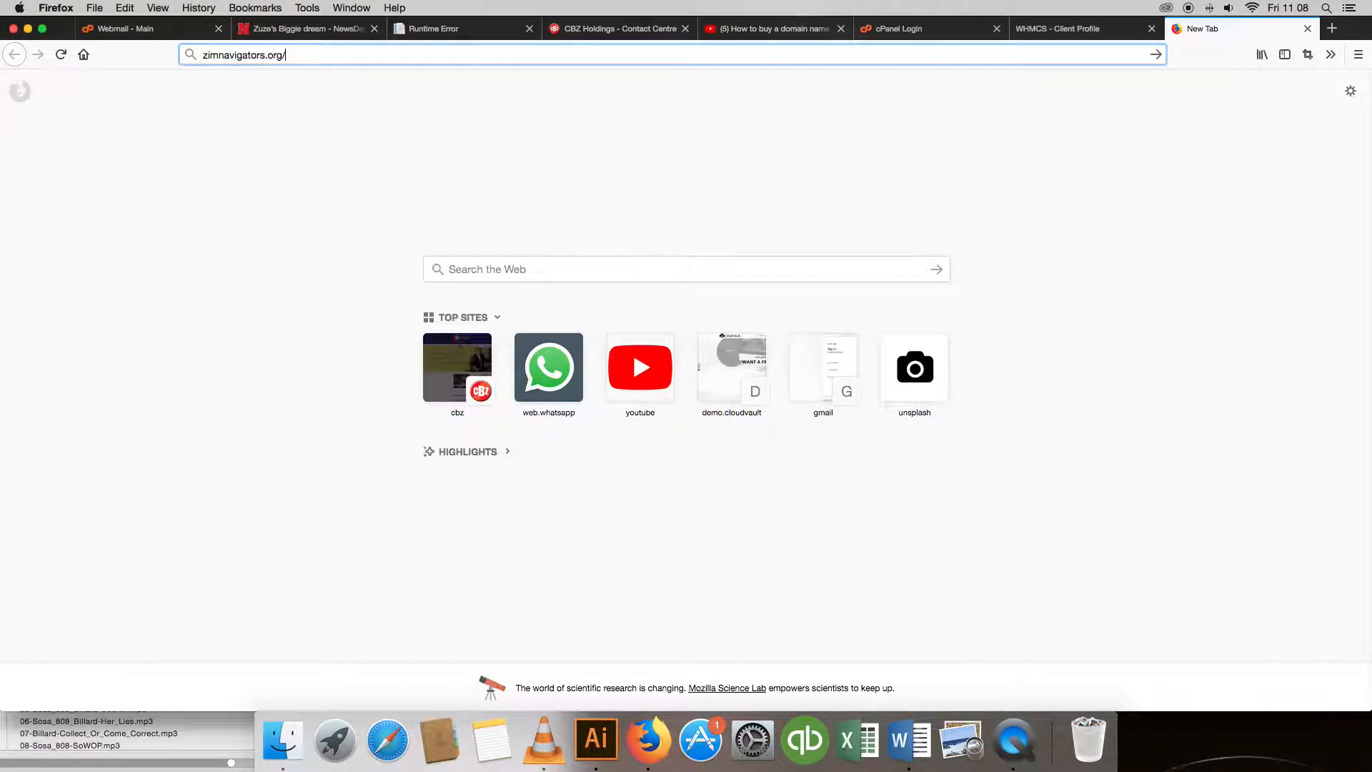
type("cpanel")
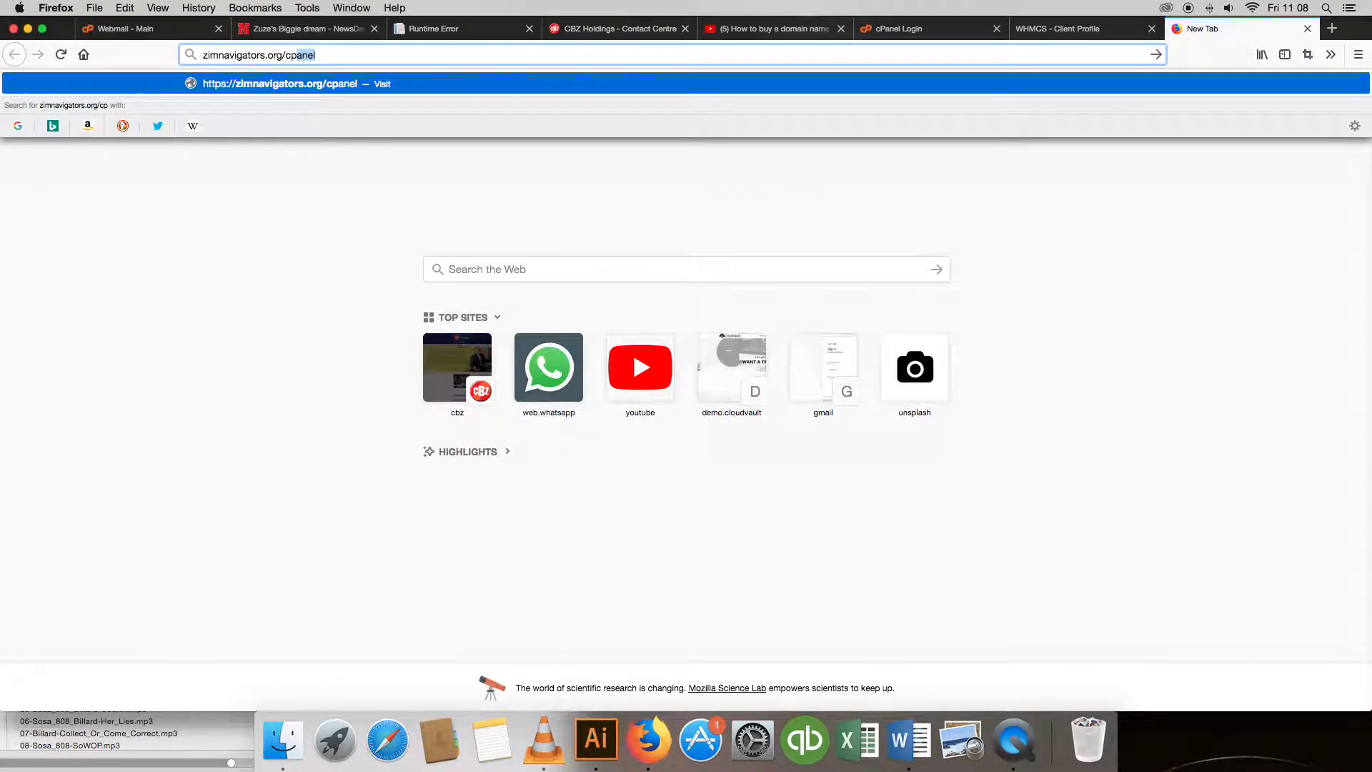
key("Return")
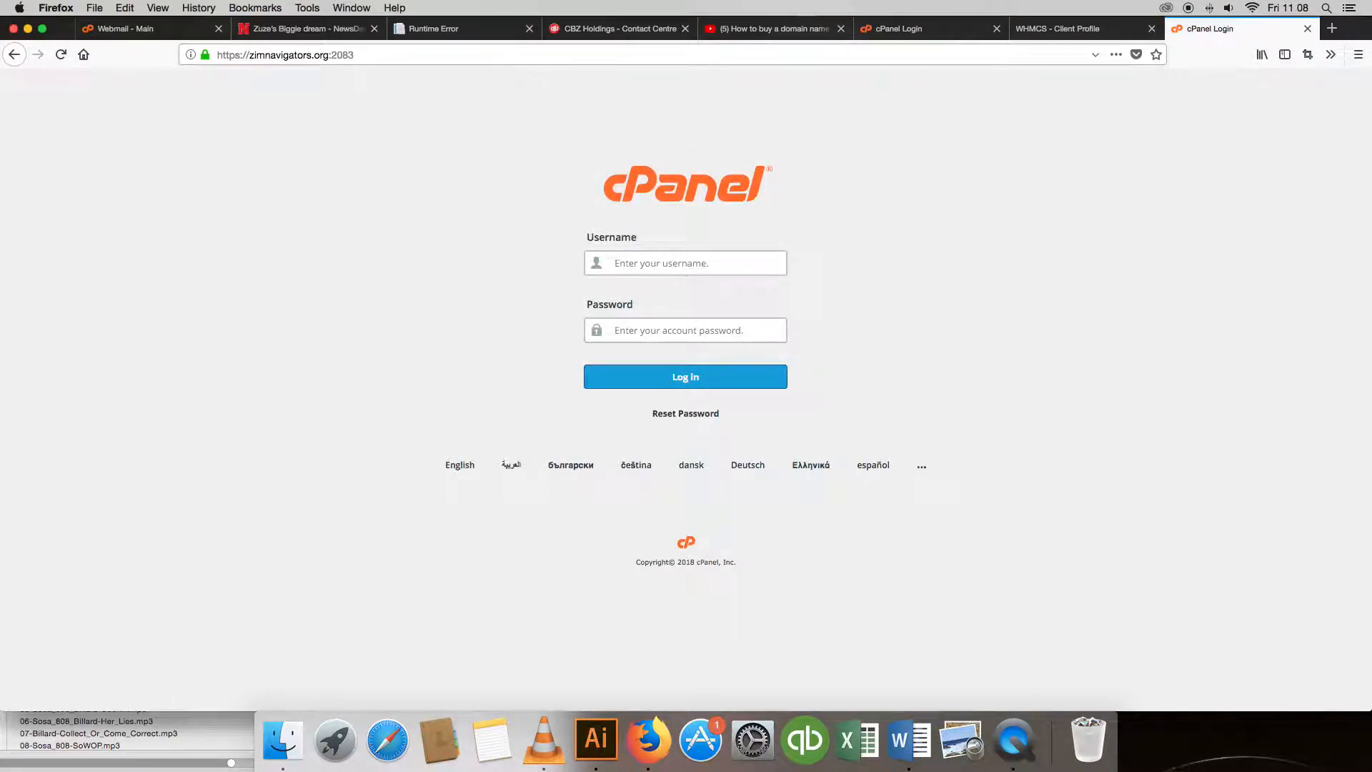
Fill in the cPanel login with the remembered username and the pasted account password.
type("z")
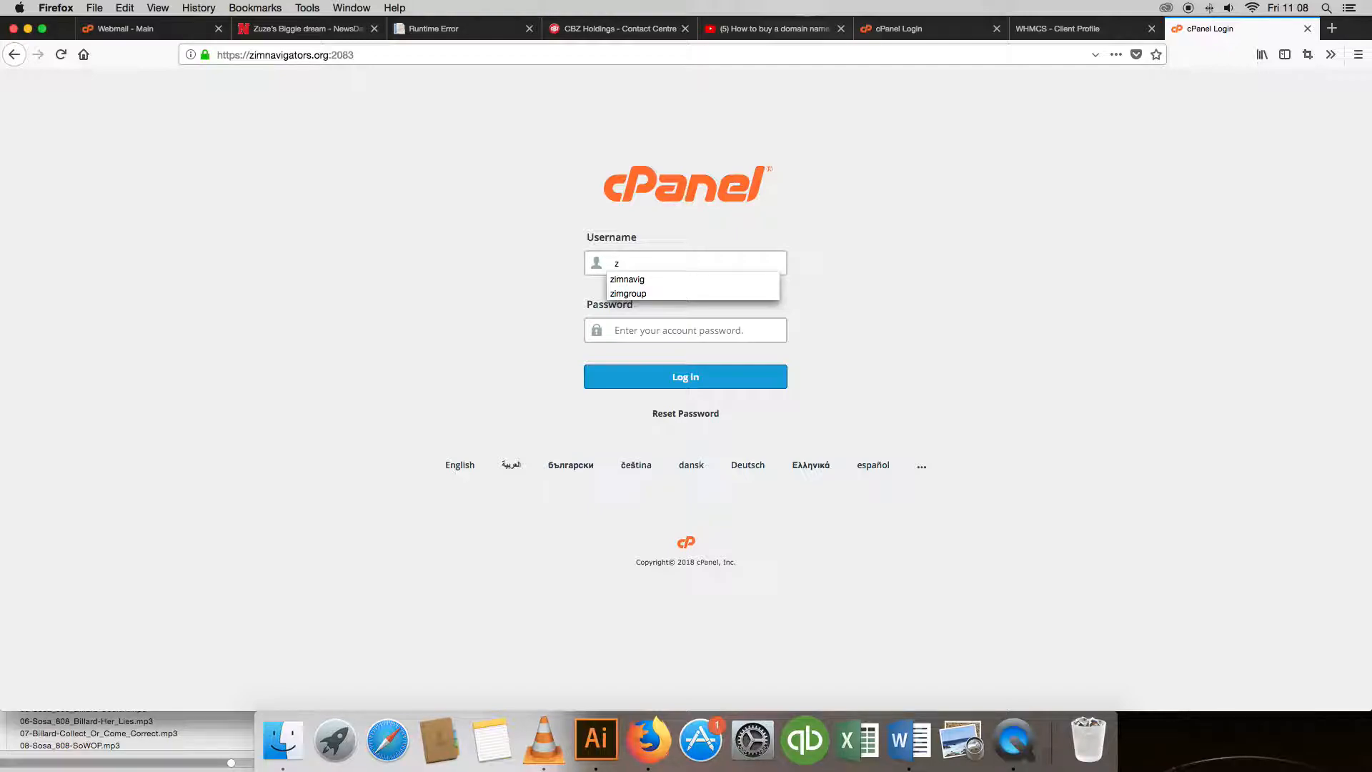
key("Down")
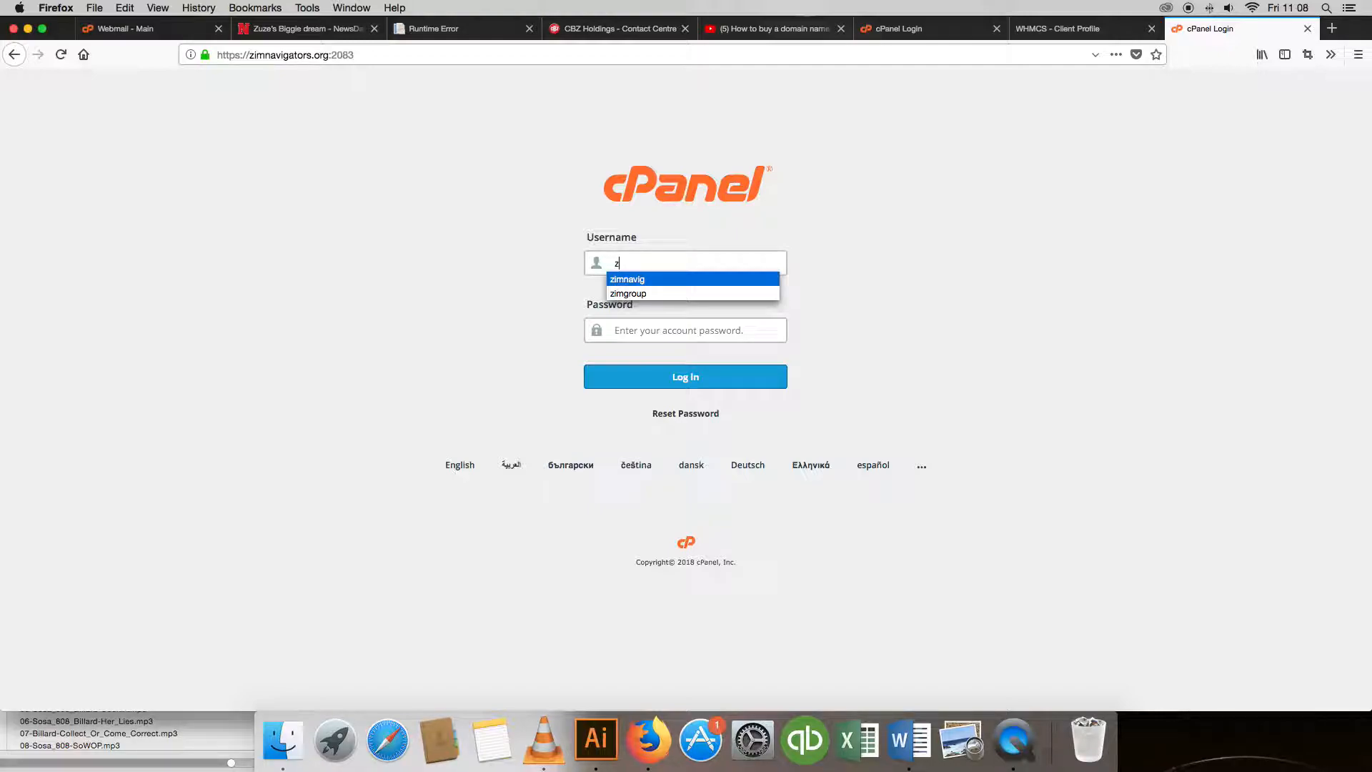
key("Tab")
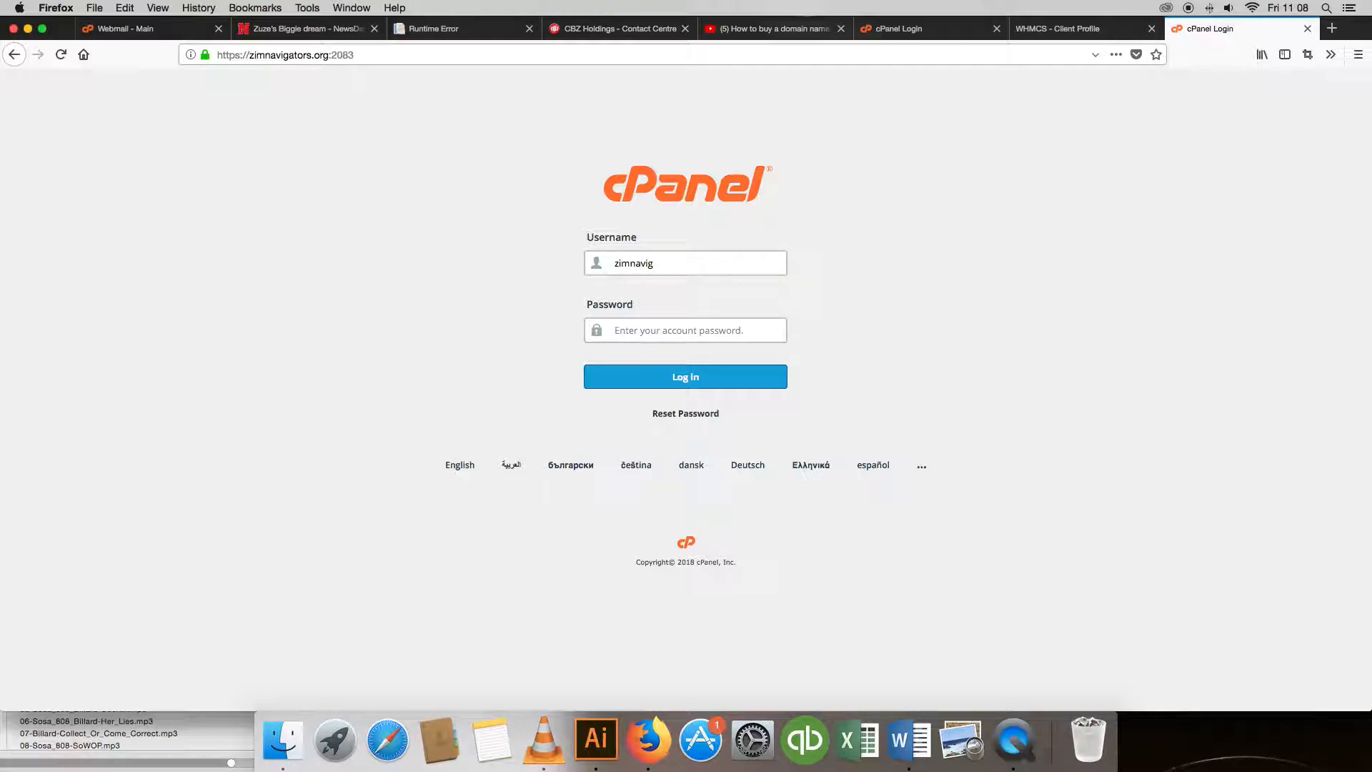
key("super+v")
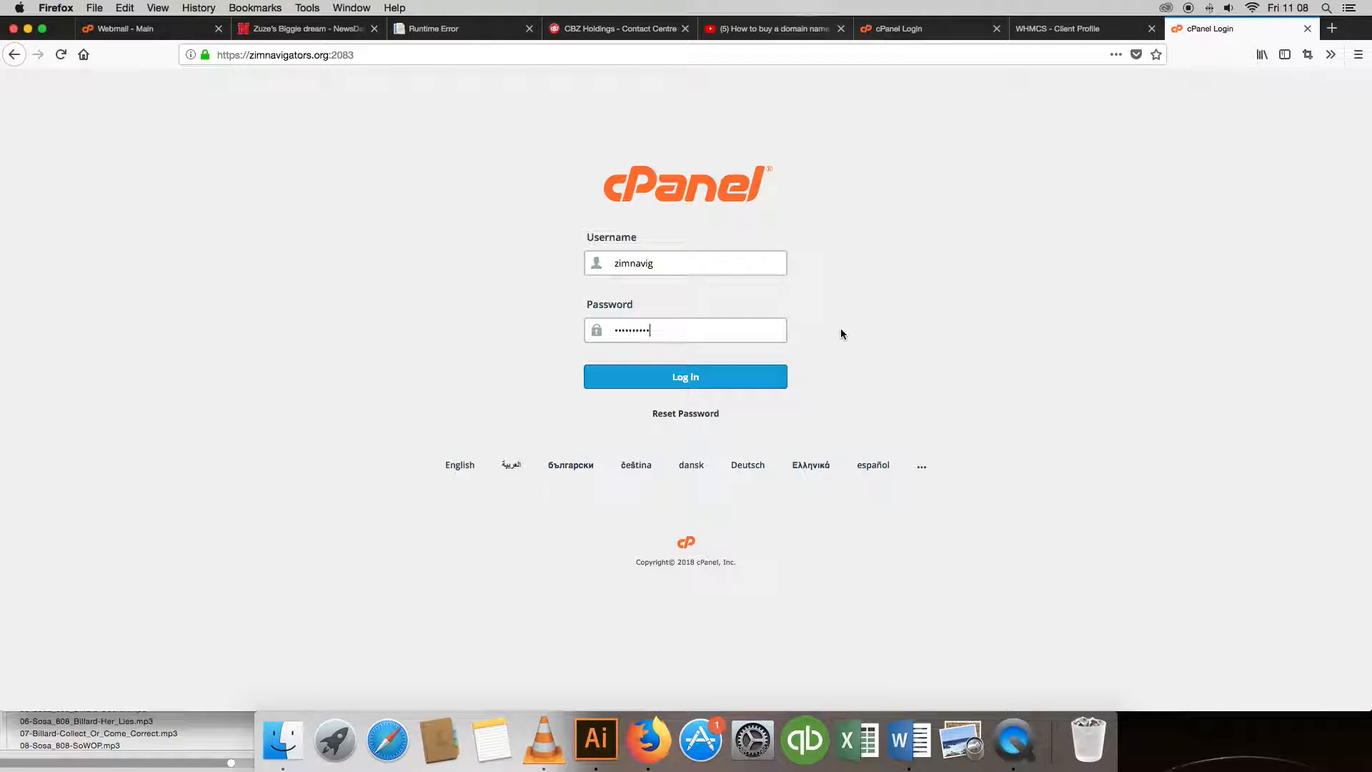
Log in without saving the password, collapse Files, Softaculous, Databases, SEO and Domains, then open Email Accounts.
left_click(683, 379)
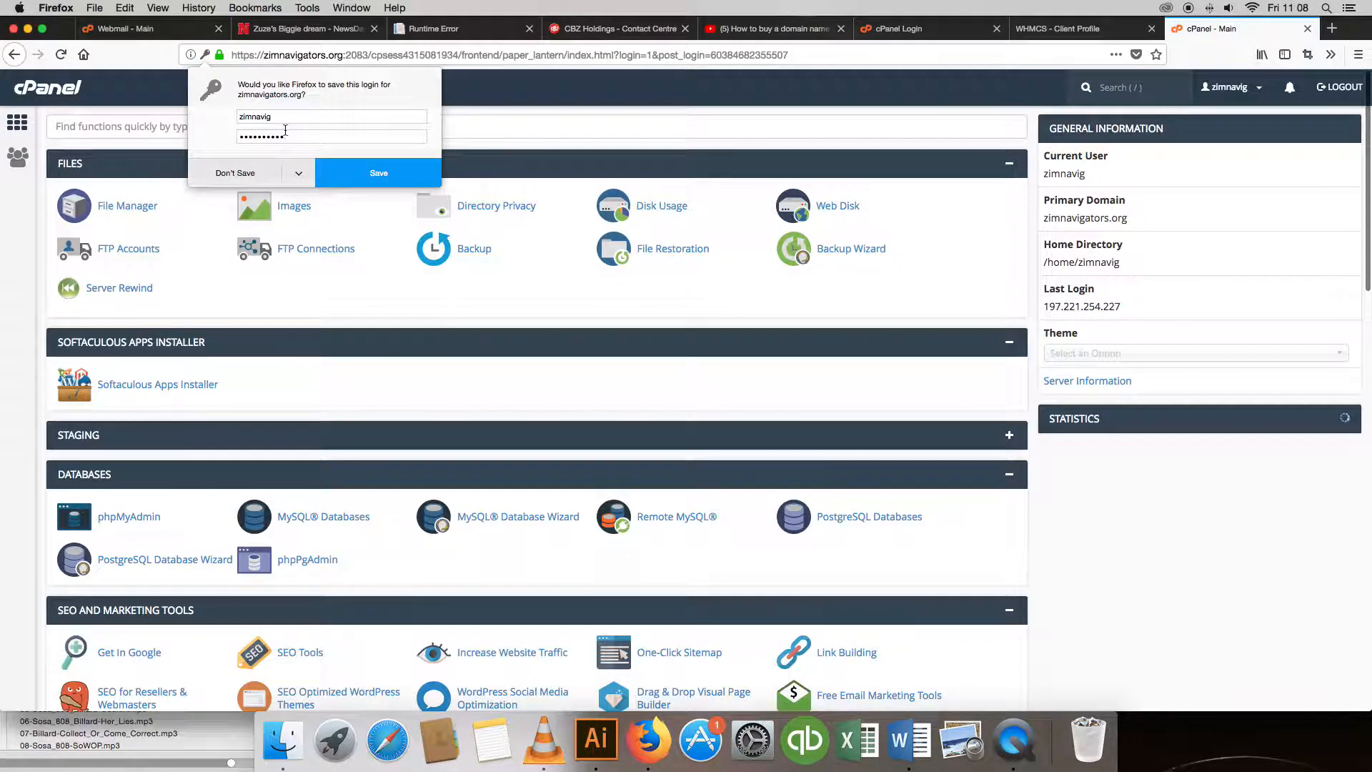
left_click(255, 175)
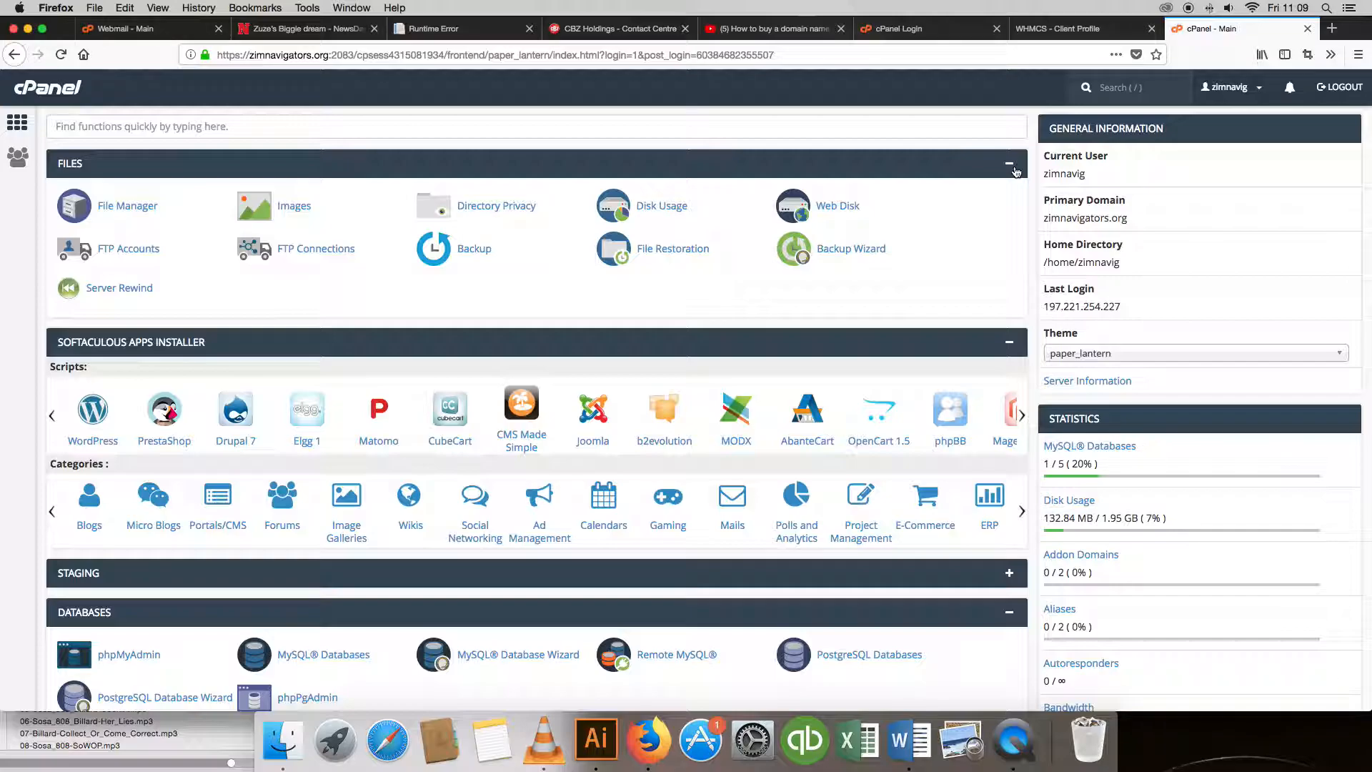
left_click(1009, 166)
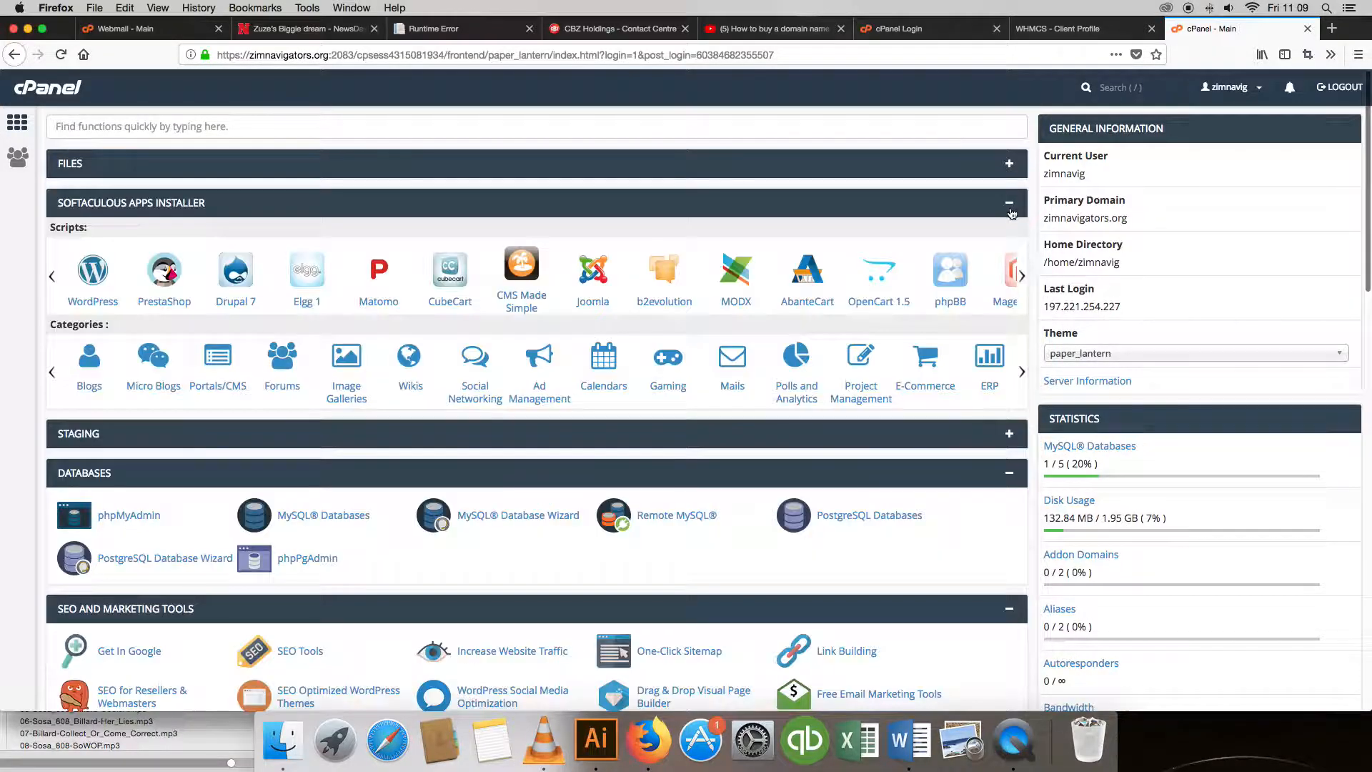
left_click(1009, 207)
left_click(1010, 283)
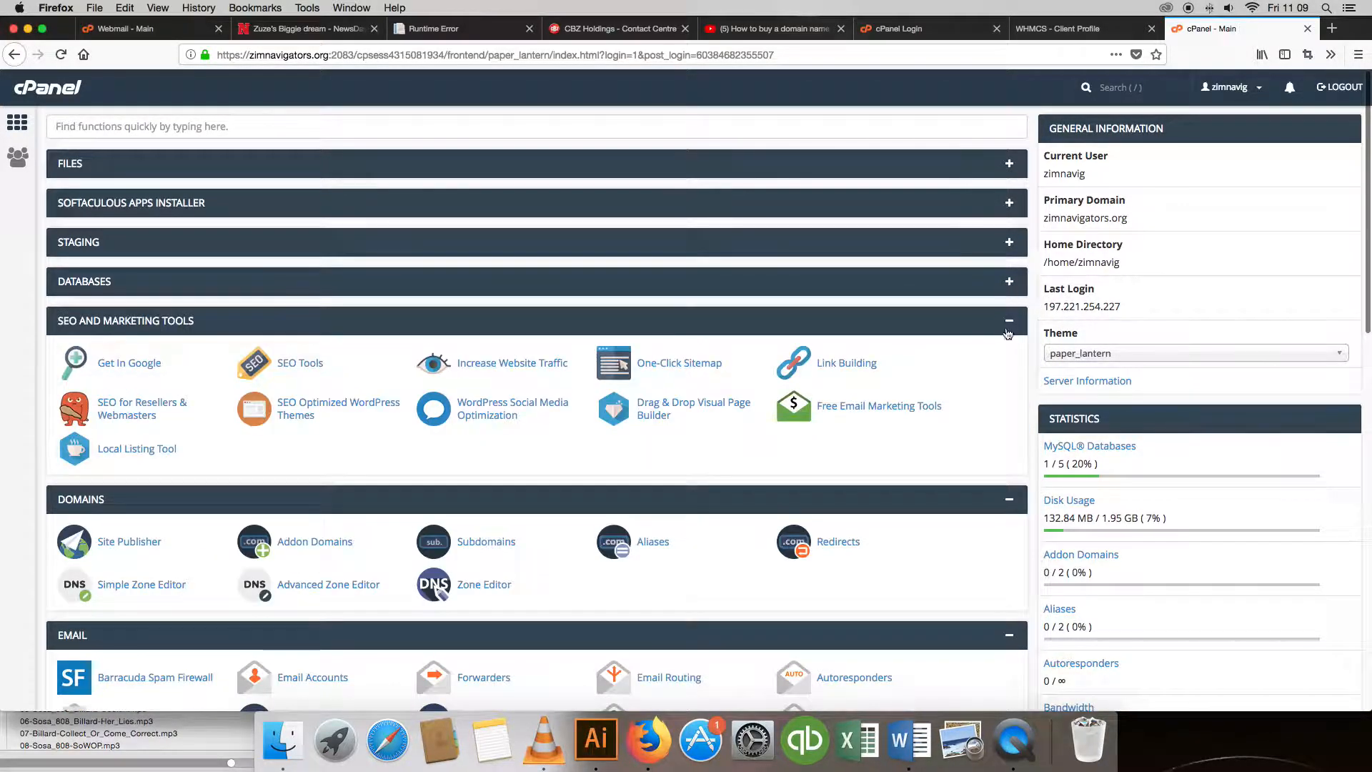
left_click(999, 323)
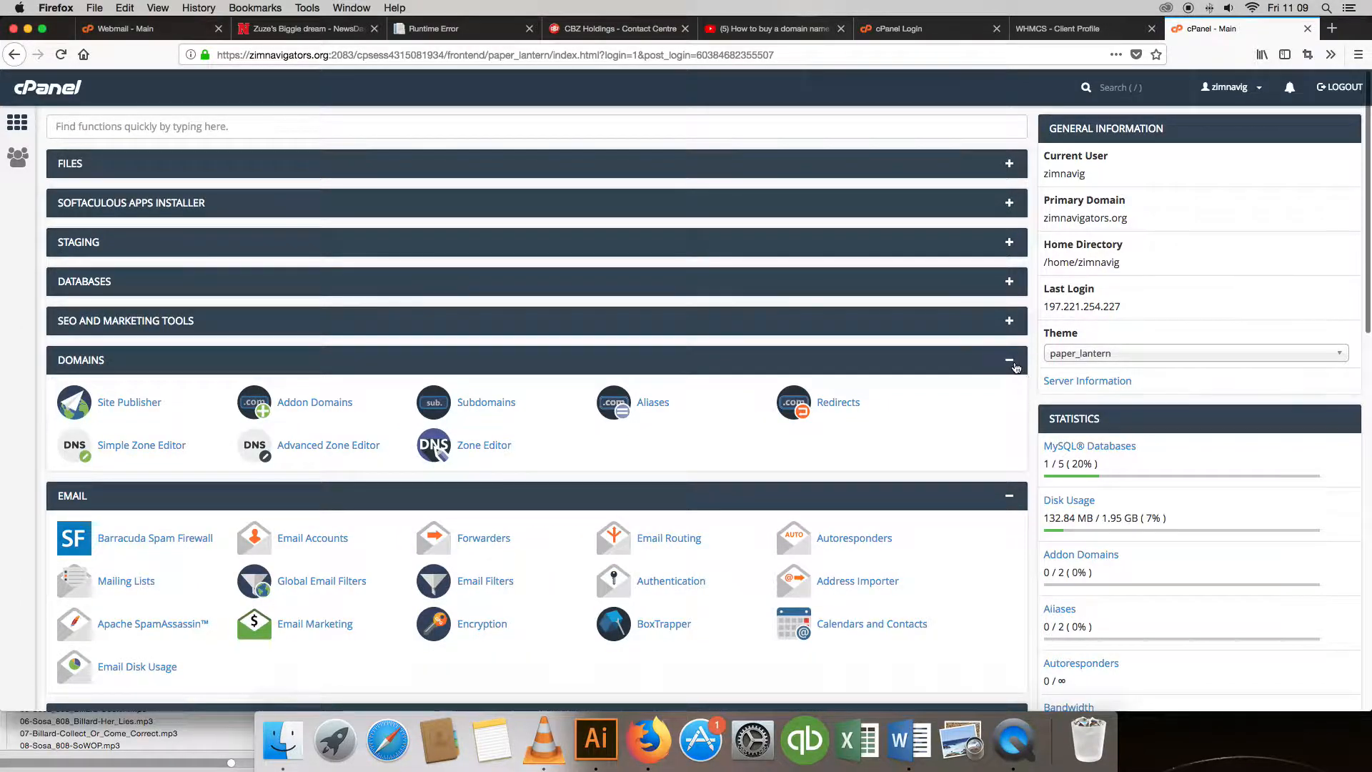
left_click(1014, 363)
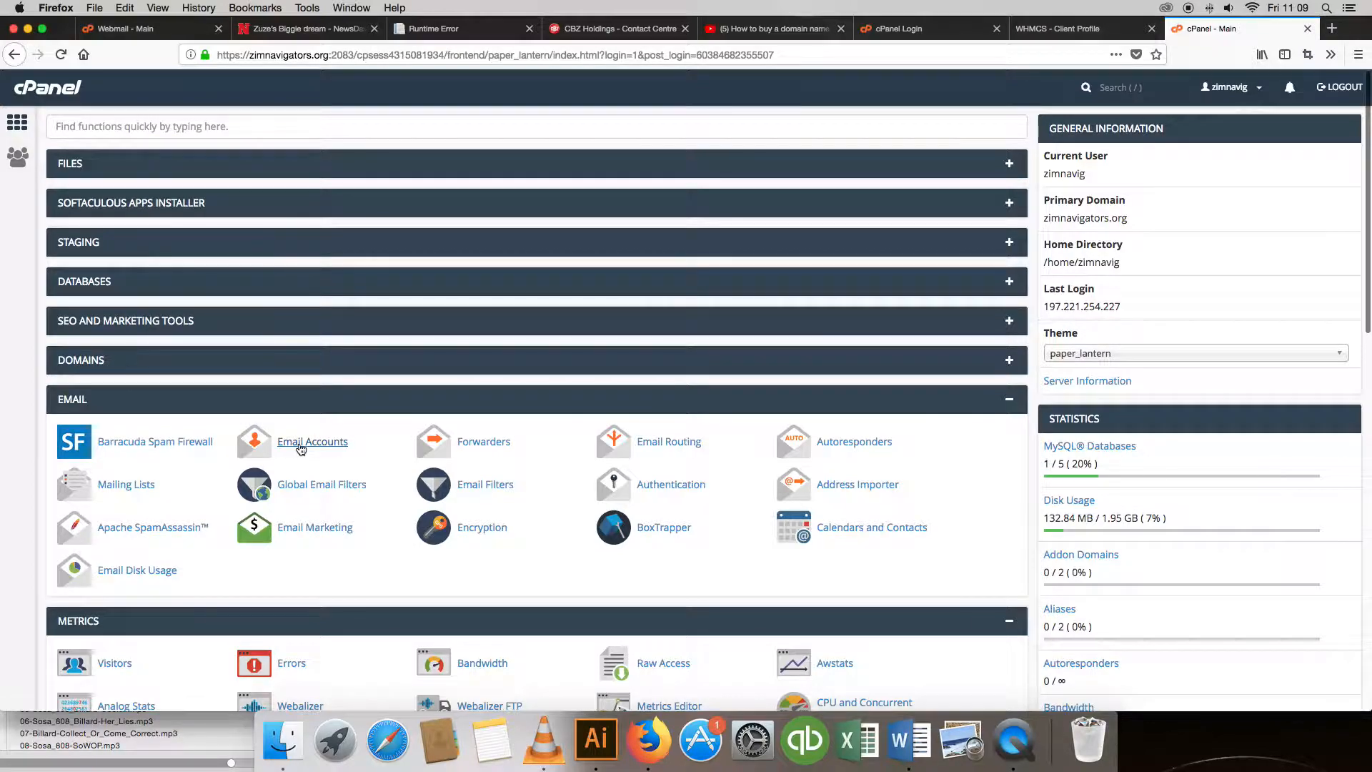
left_click(301, 448)
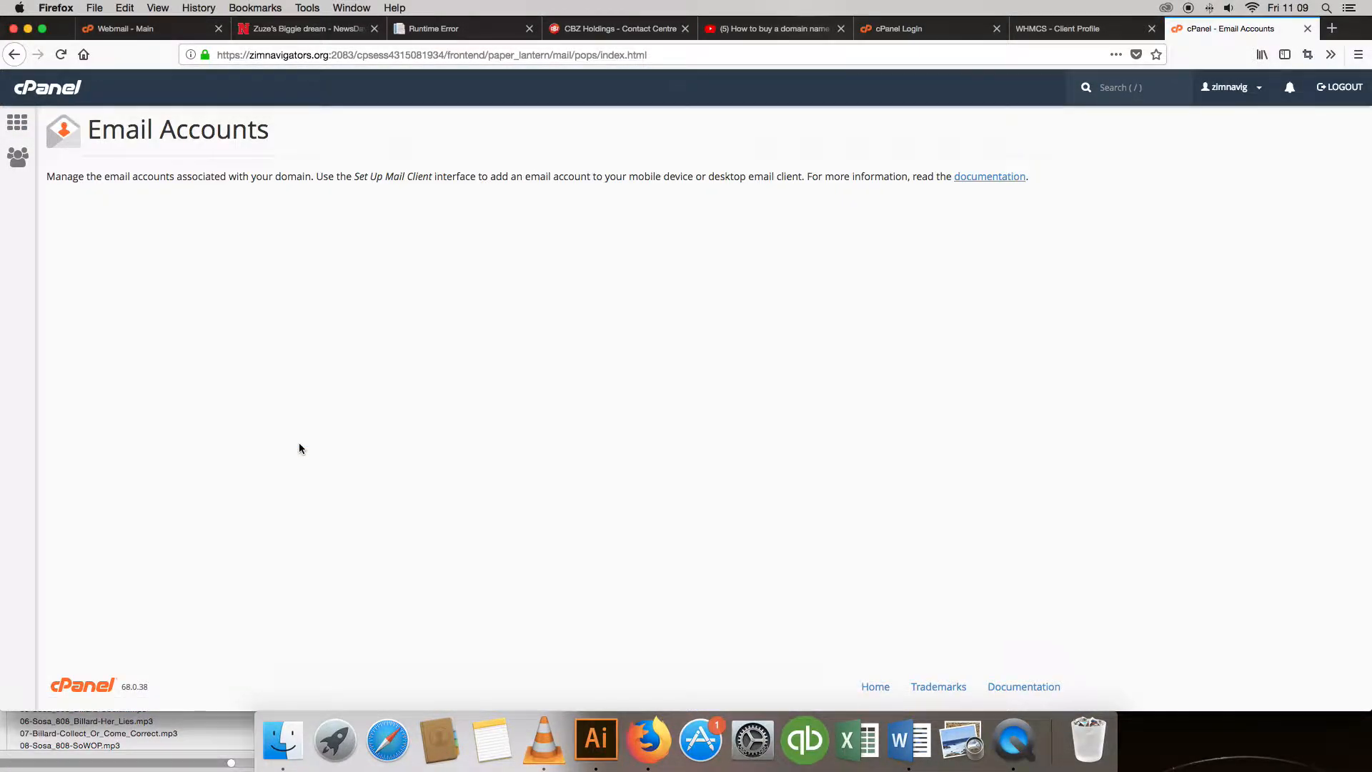
Enter the mailbox name info and type the account password in both password fields.
left_click(177, 265)
type("info")
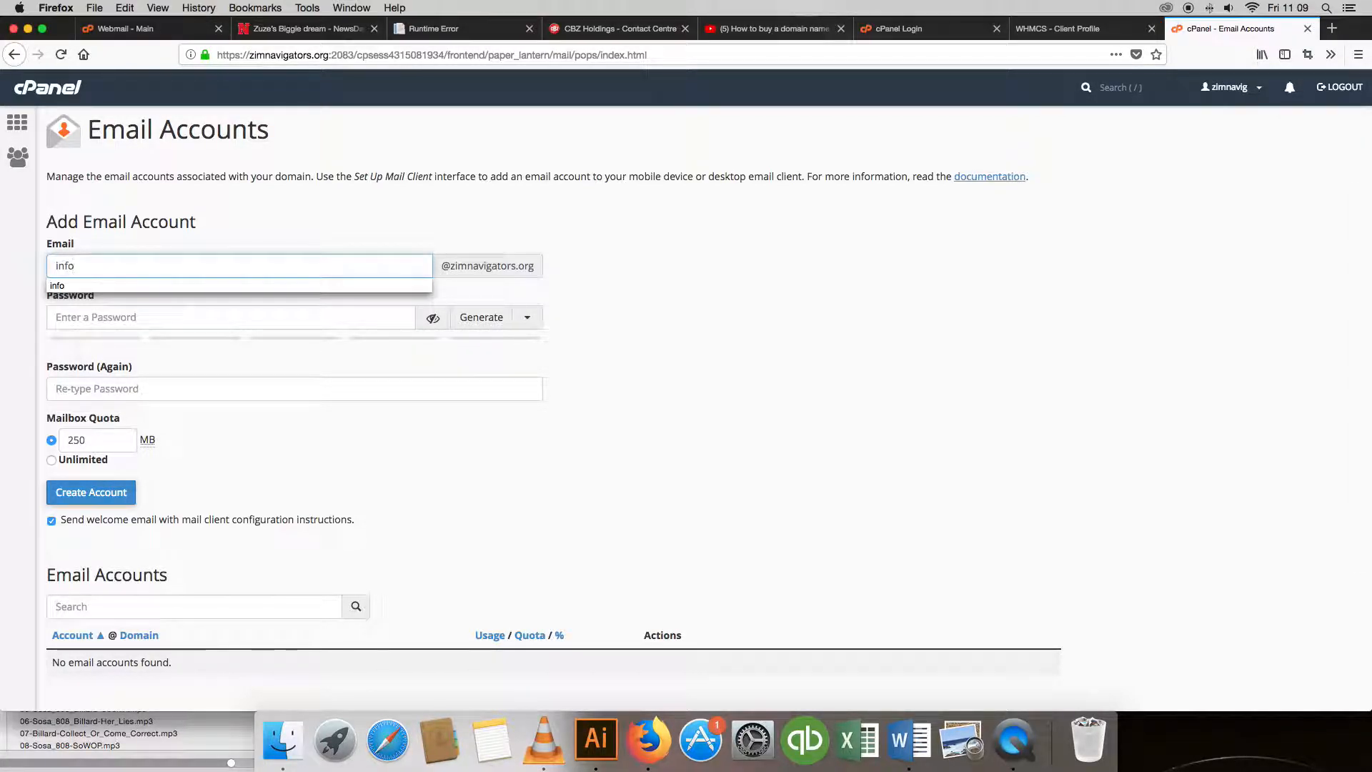
left_click(221, 312)
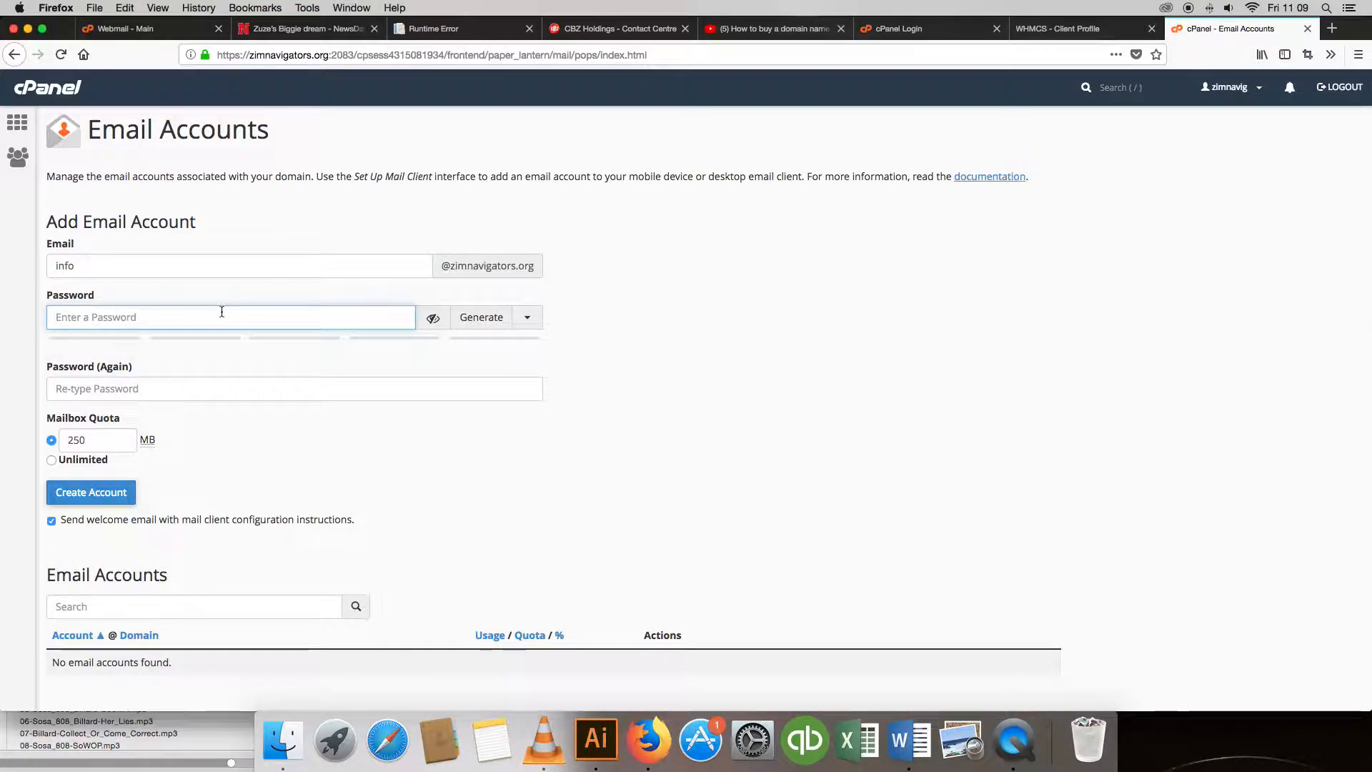
type("•••")
key("BackSpace")
key("BackSpace")
key("BackSpace")
type("•••")
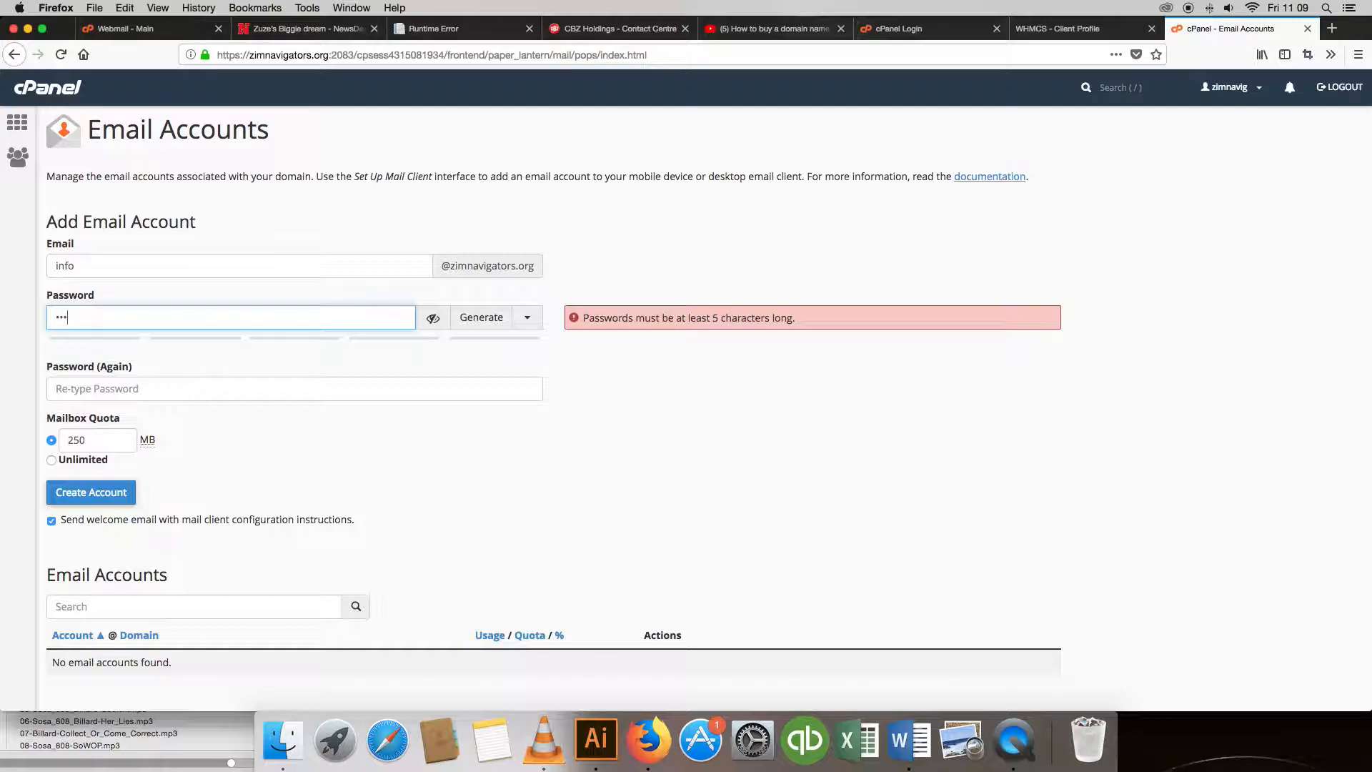
type("••••••••")
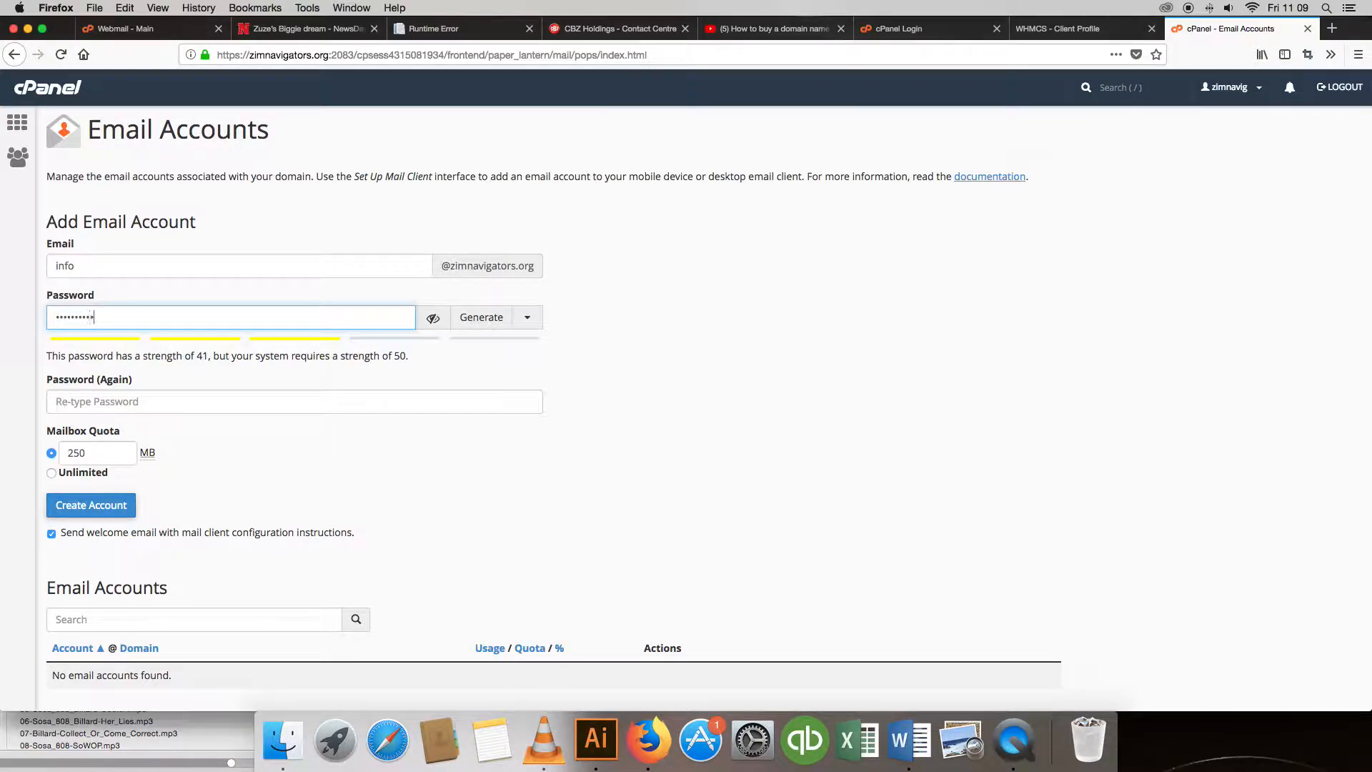
type("••")
key("Tab")
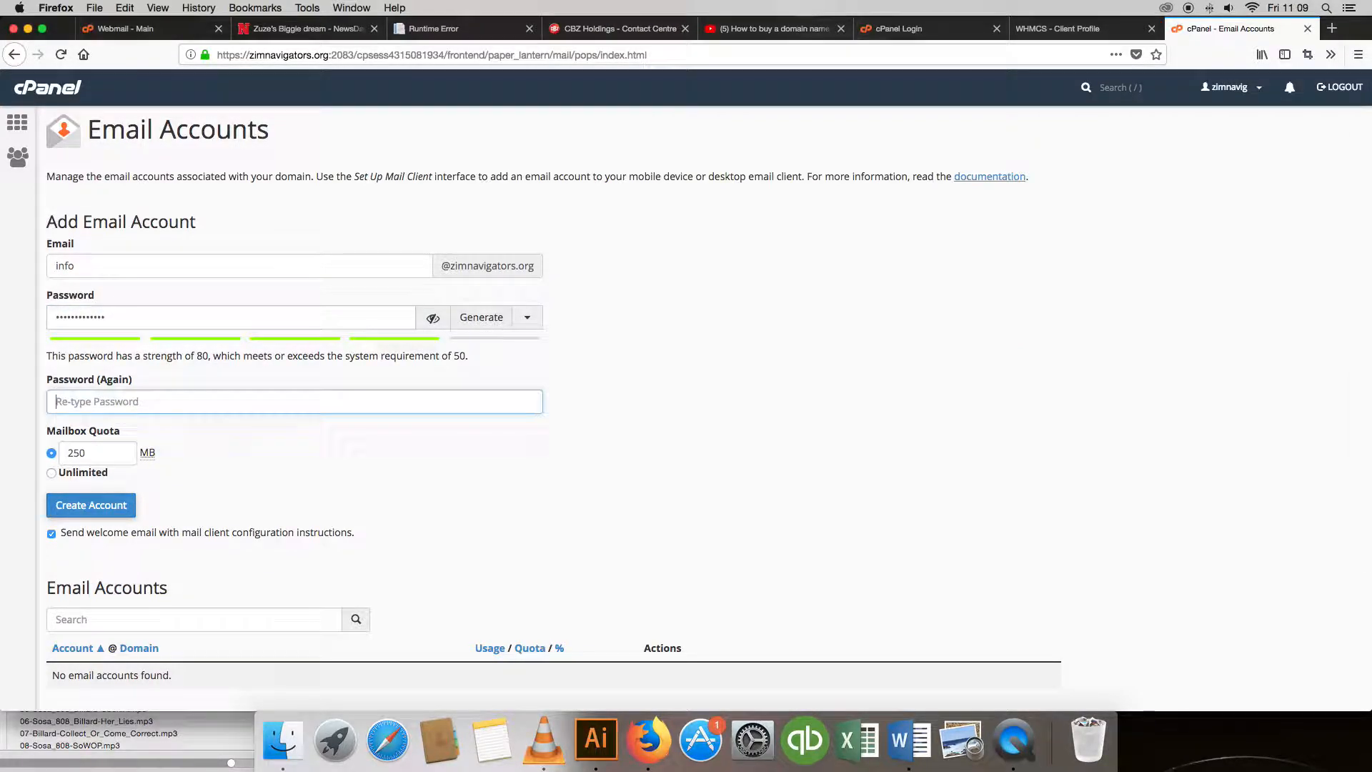
type("••")
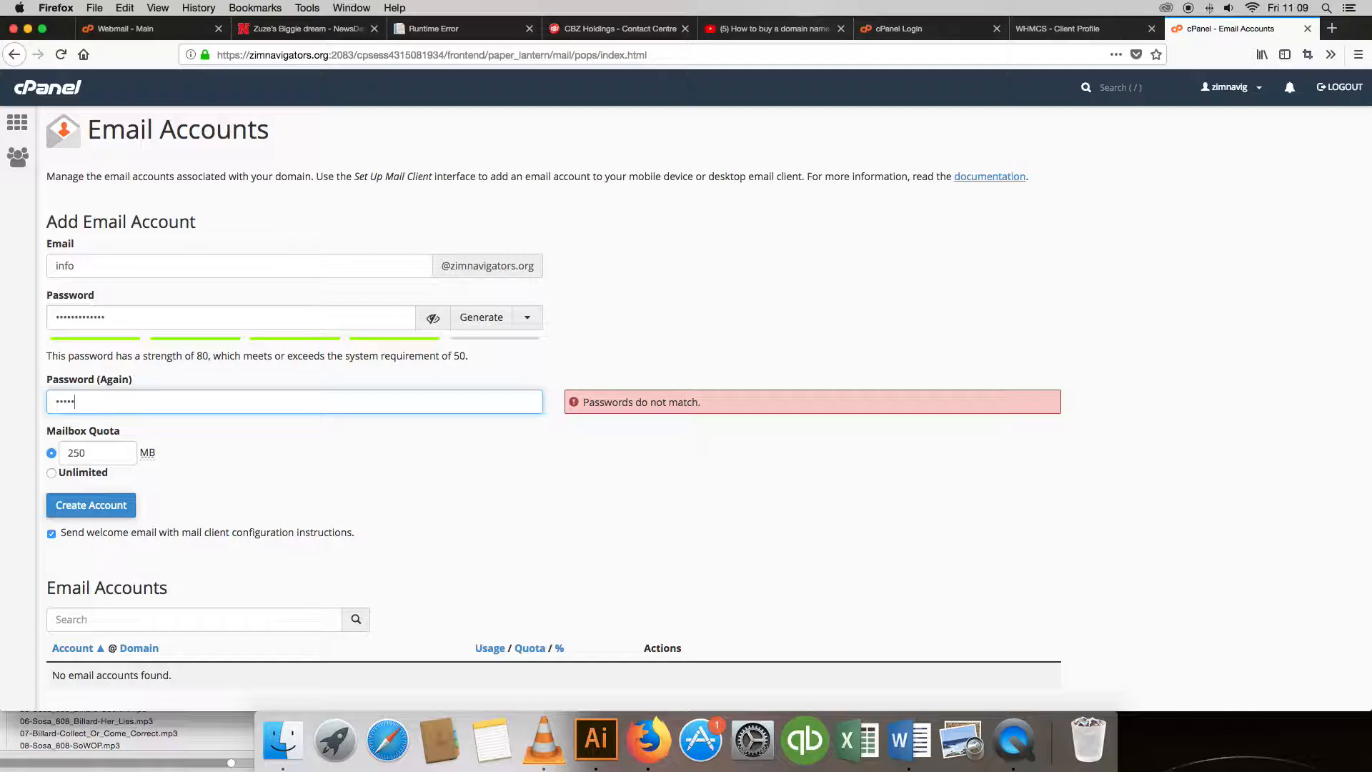
type("•••••••••••")
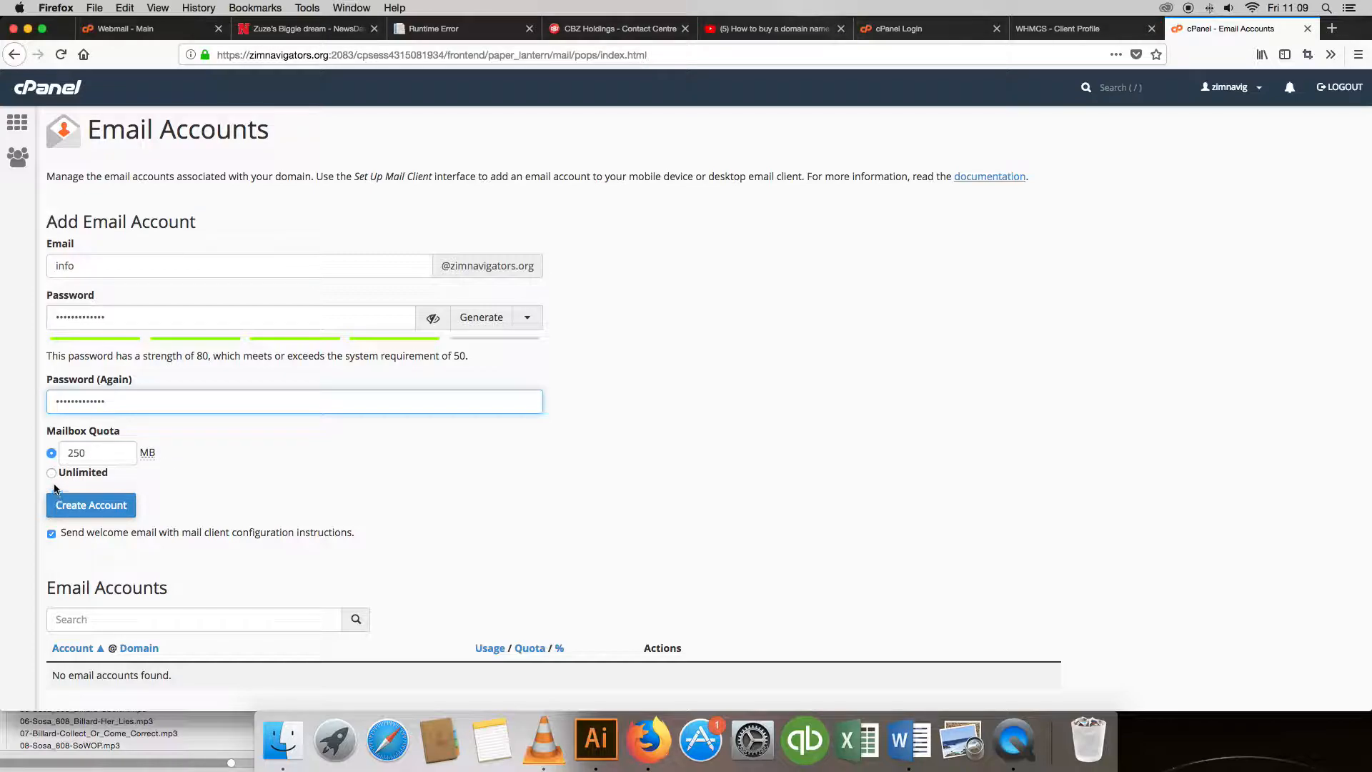
Set a fixed 500 MB mailbox quota and create the account.
left_click(109, 452)
left_click(79, 474)
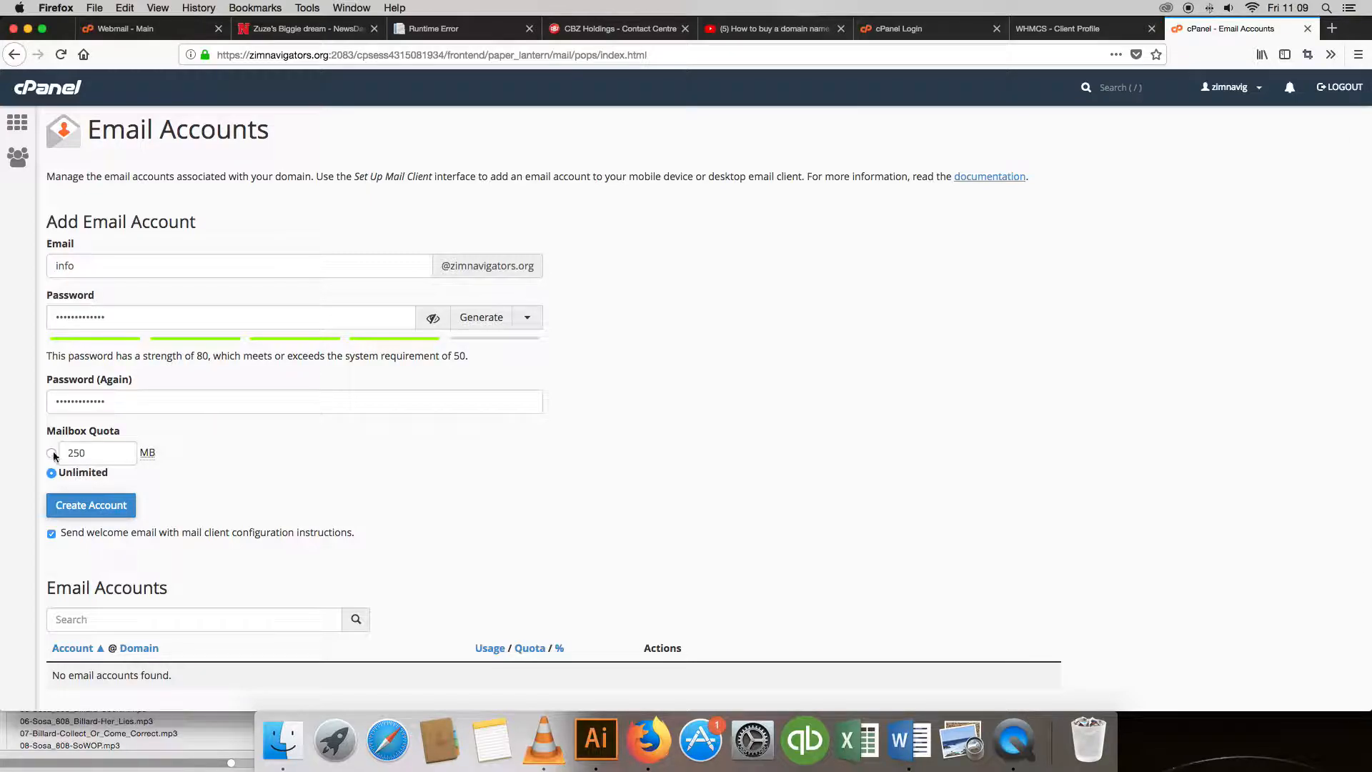
left_click(52, 454)
scroll(272, 459, "down", 1)
left_click_drag(105, 428, 36, 426)
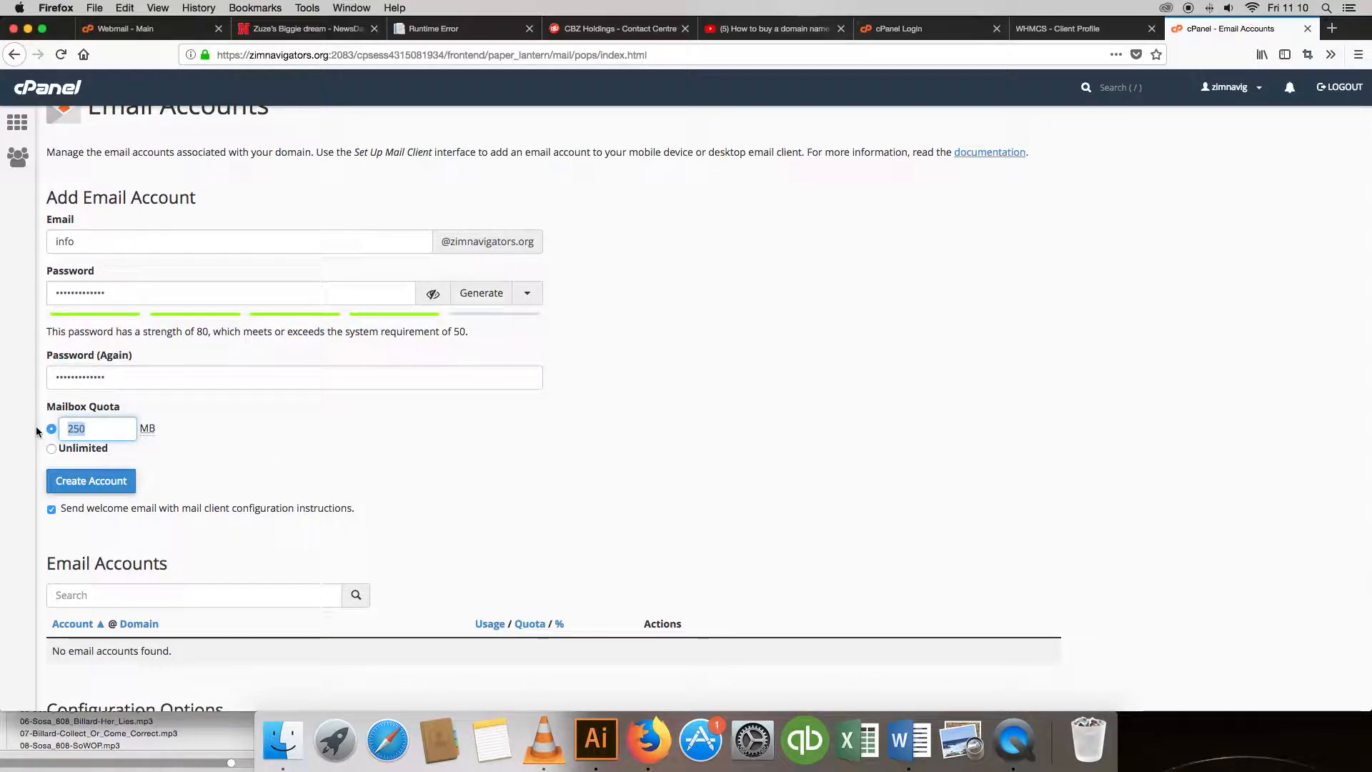
type("5000")
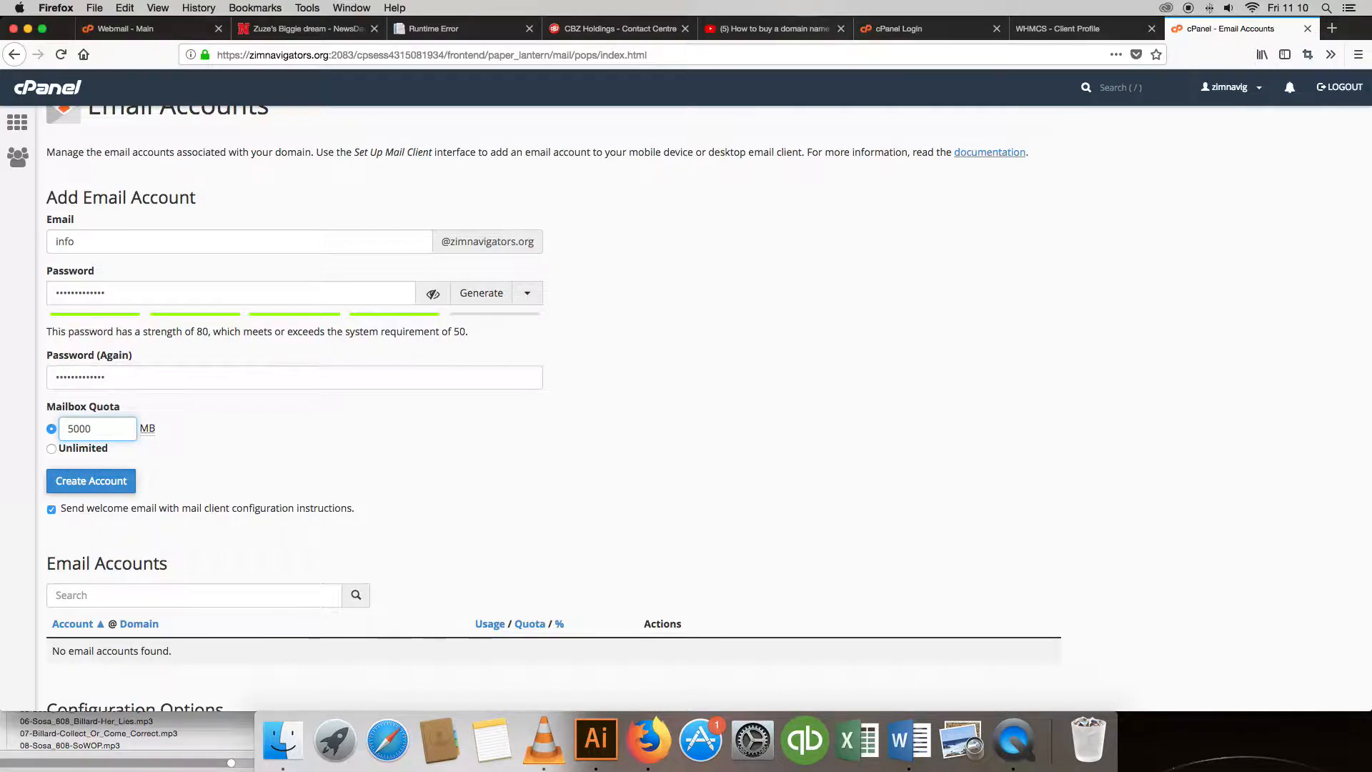
scroll(203, 423, "up", 1)
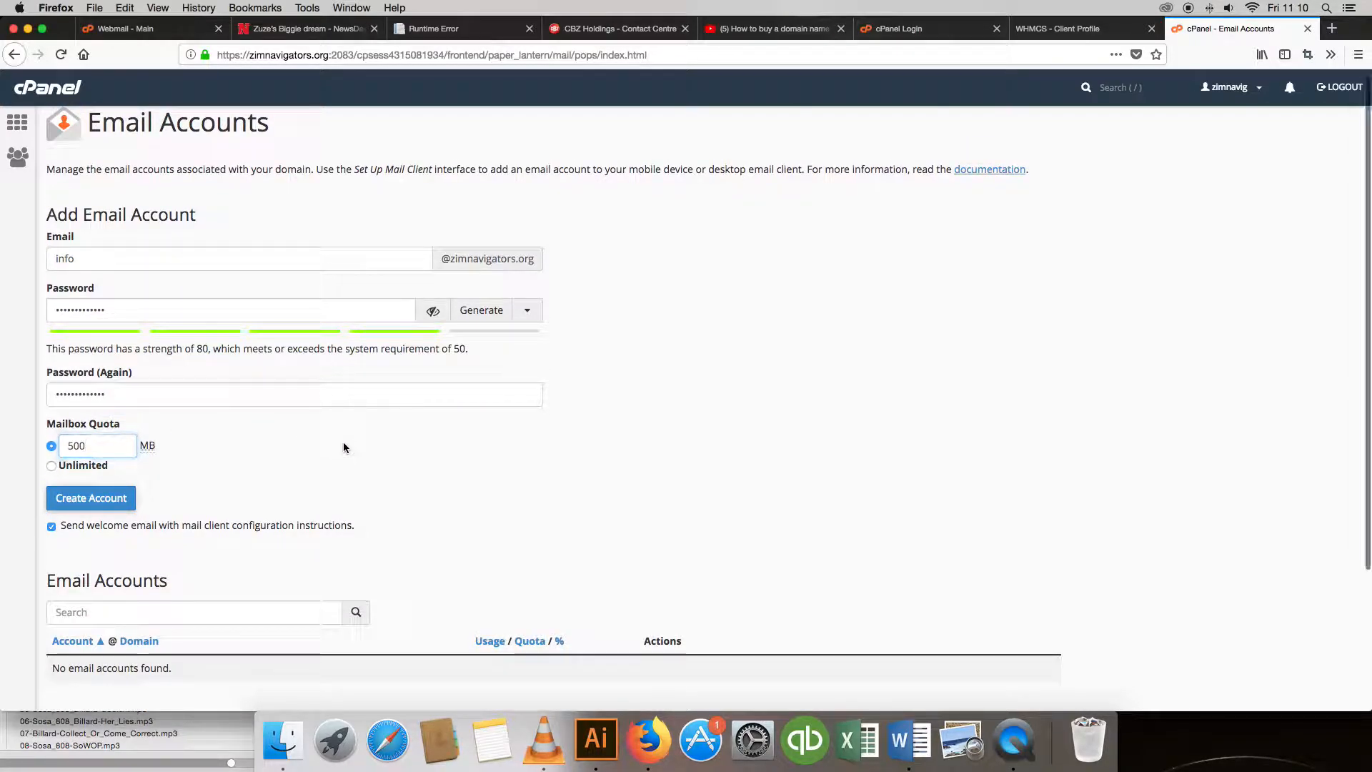
left_click(82, 498)
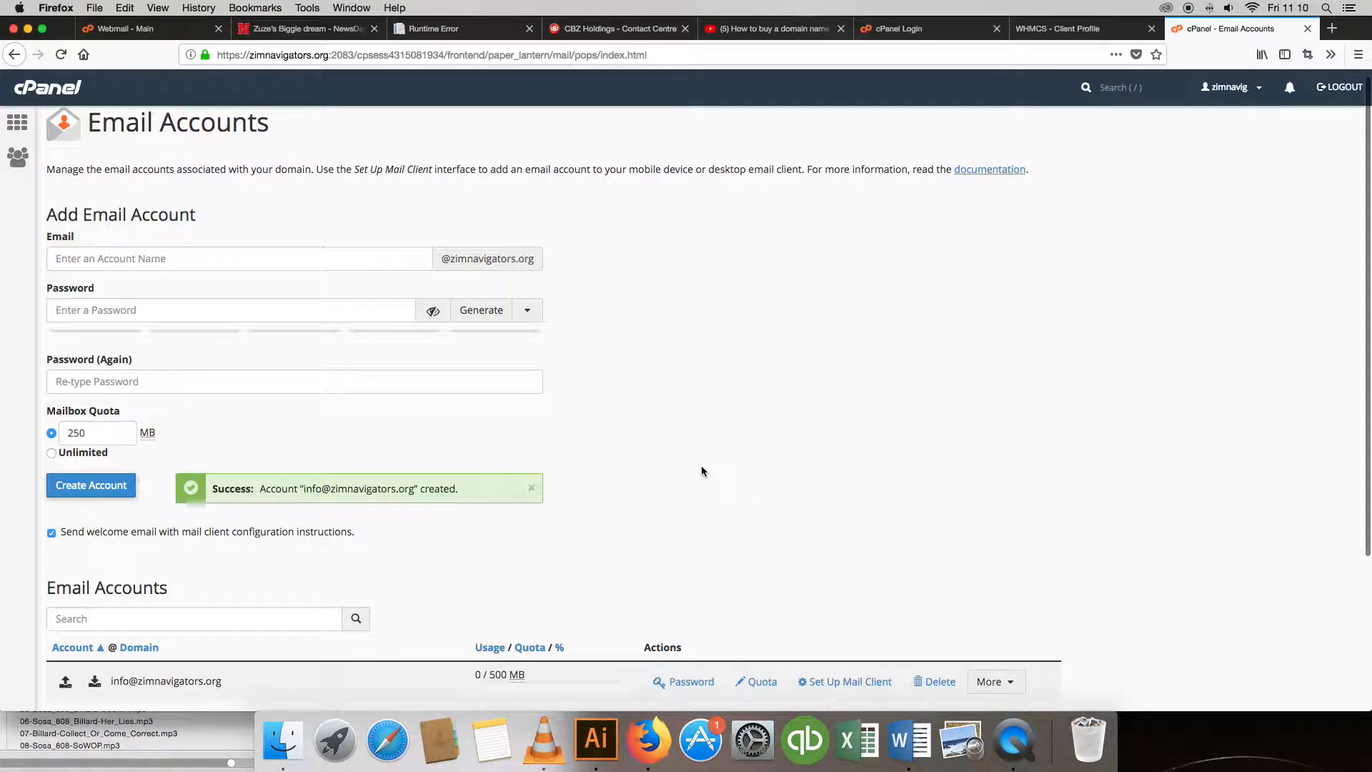
Find the new mailbox in the Email Accounts list, showing 0 of 500 MB used.
scroll(703, 471, "down", 3)
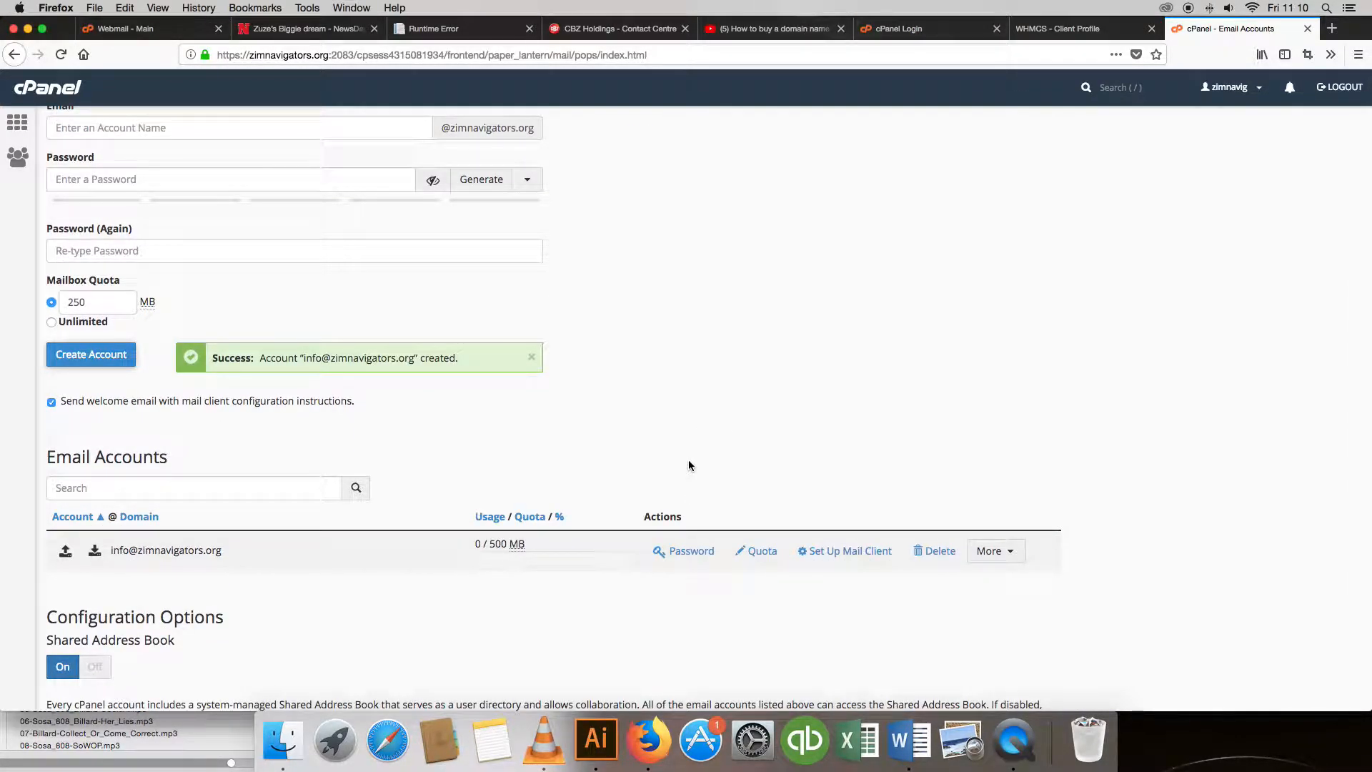
scroll(443, 436, "down", 2)
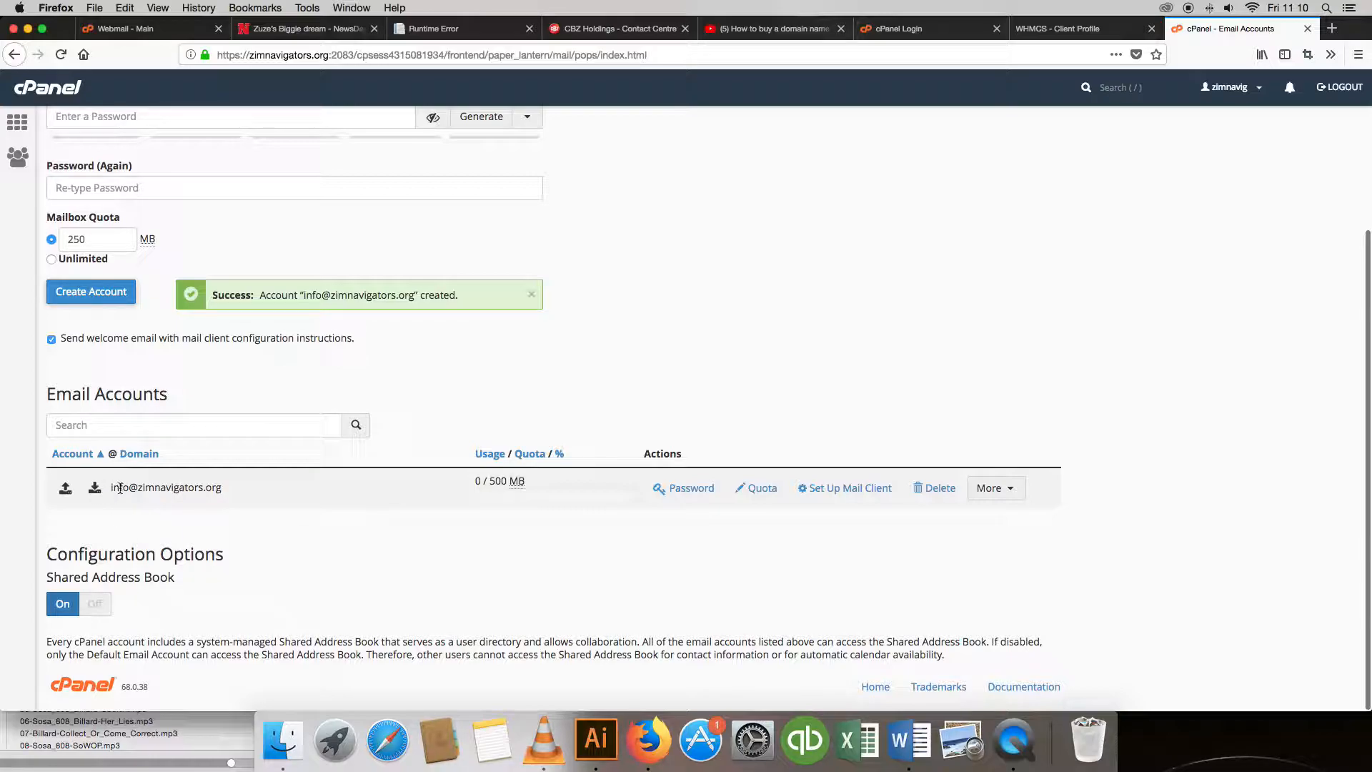
left_click_drag(109, 488, 224, 493)
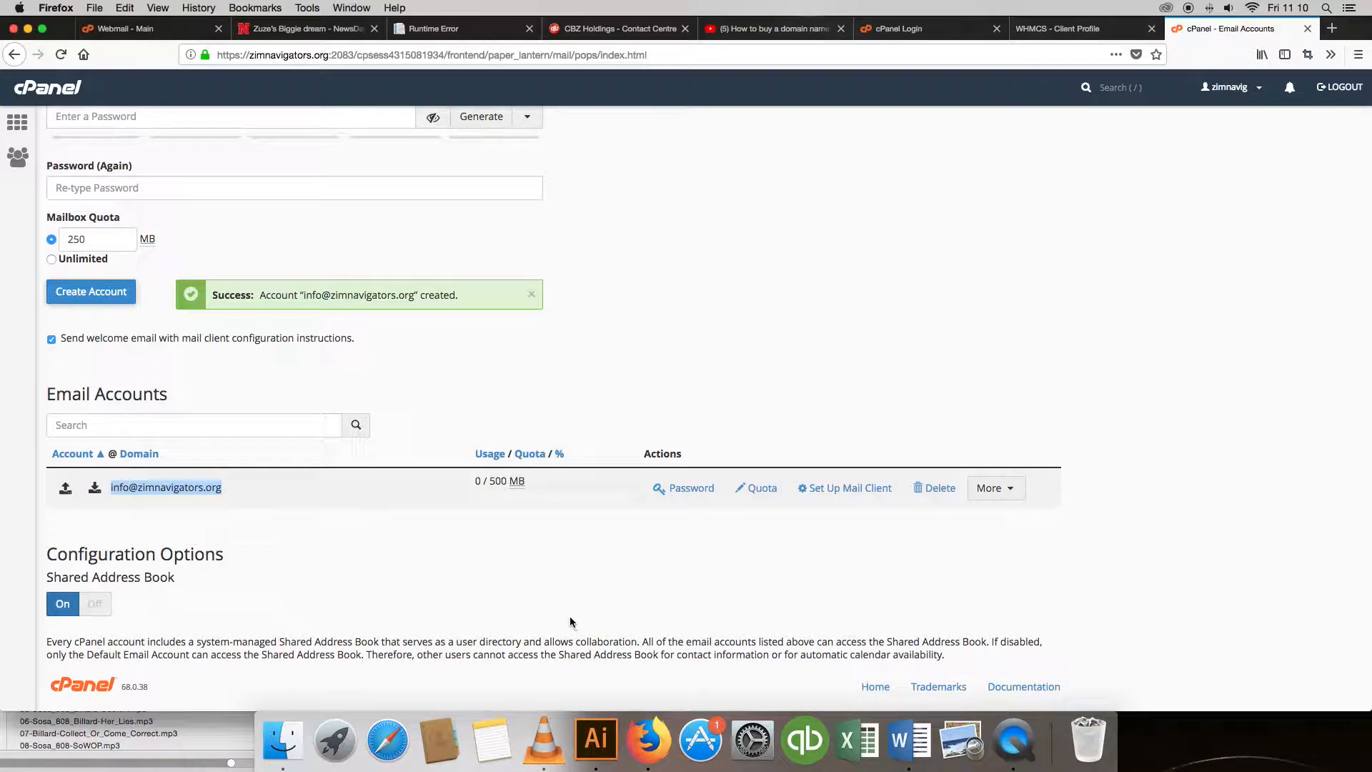
scroll(437, 541, "up", 2)
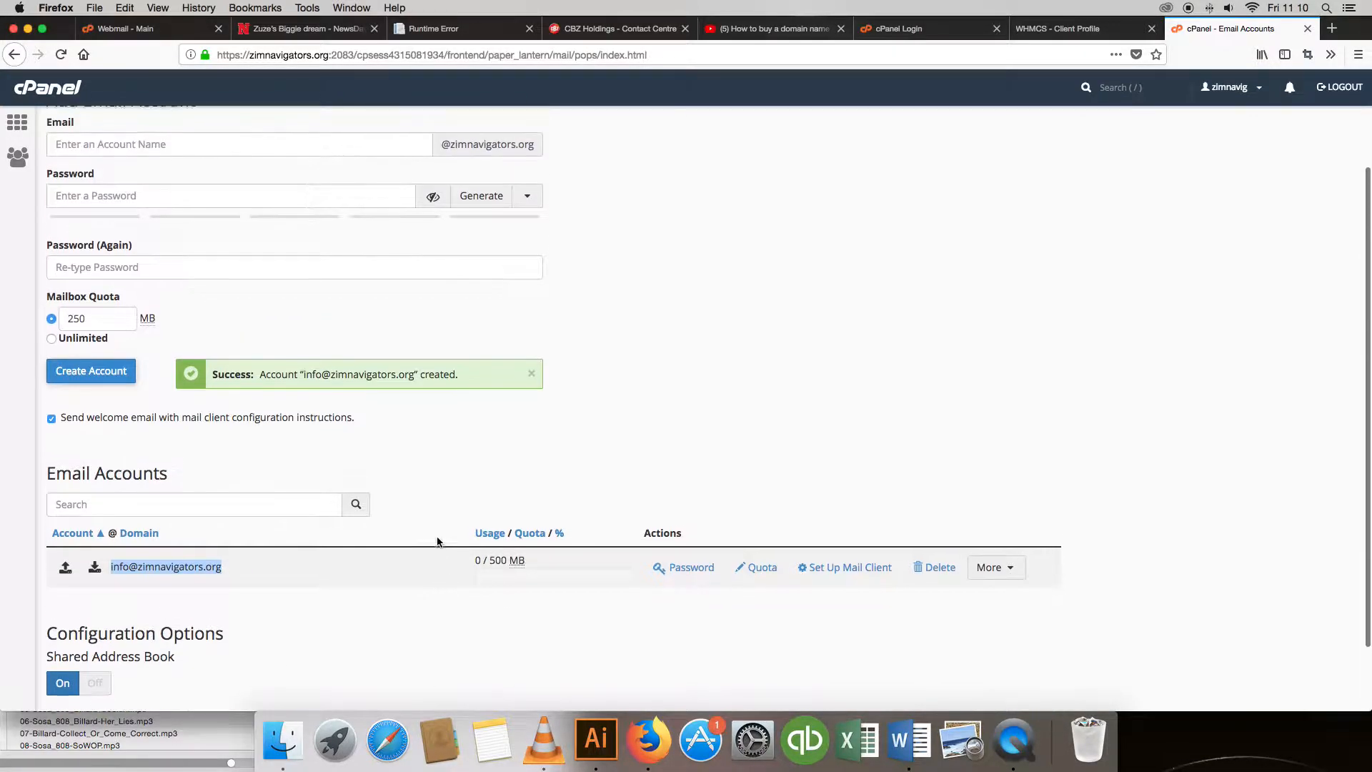
scroll(437, 542, "up", 3)
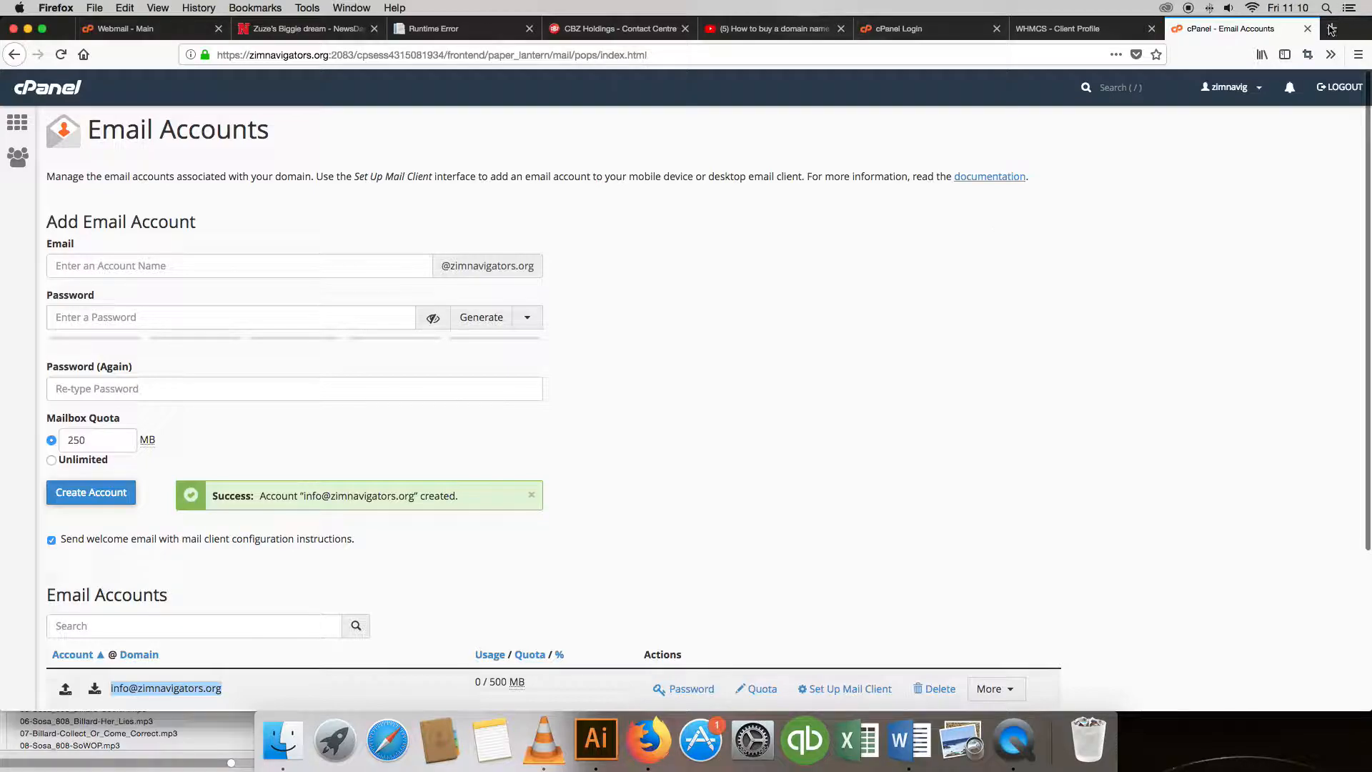
In a new tab, go to zimnavigators.org/webmail to reach the Webmail login page.
left_click(1333, 30)
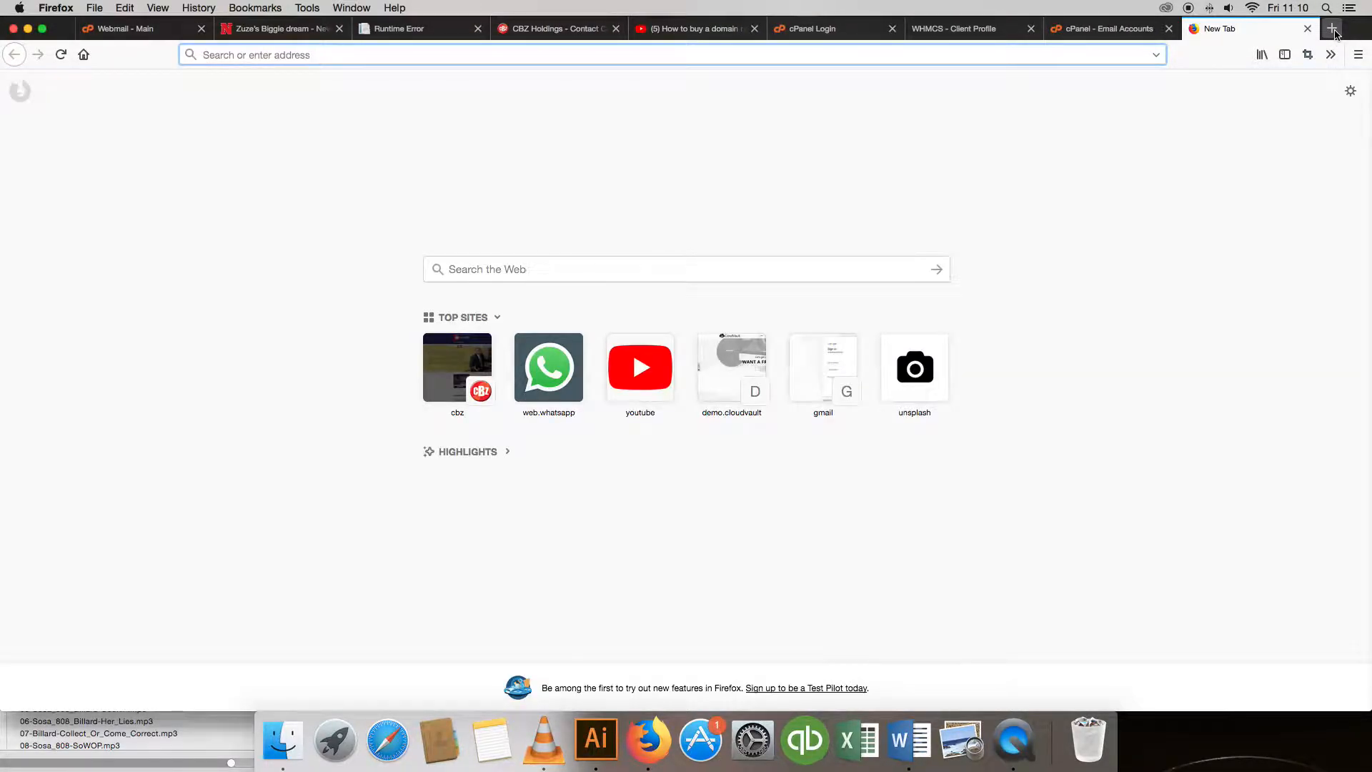
type("zimnavigators.org/")
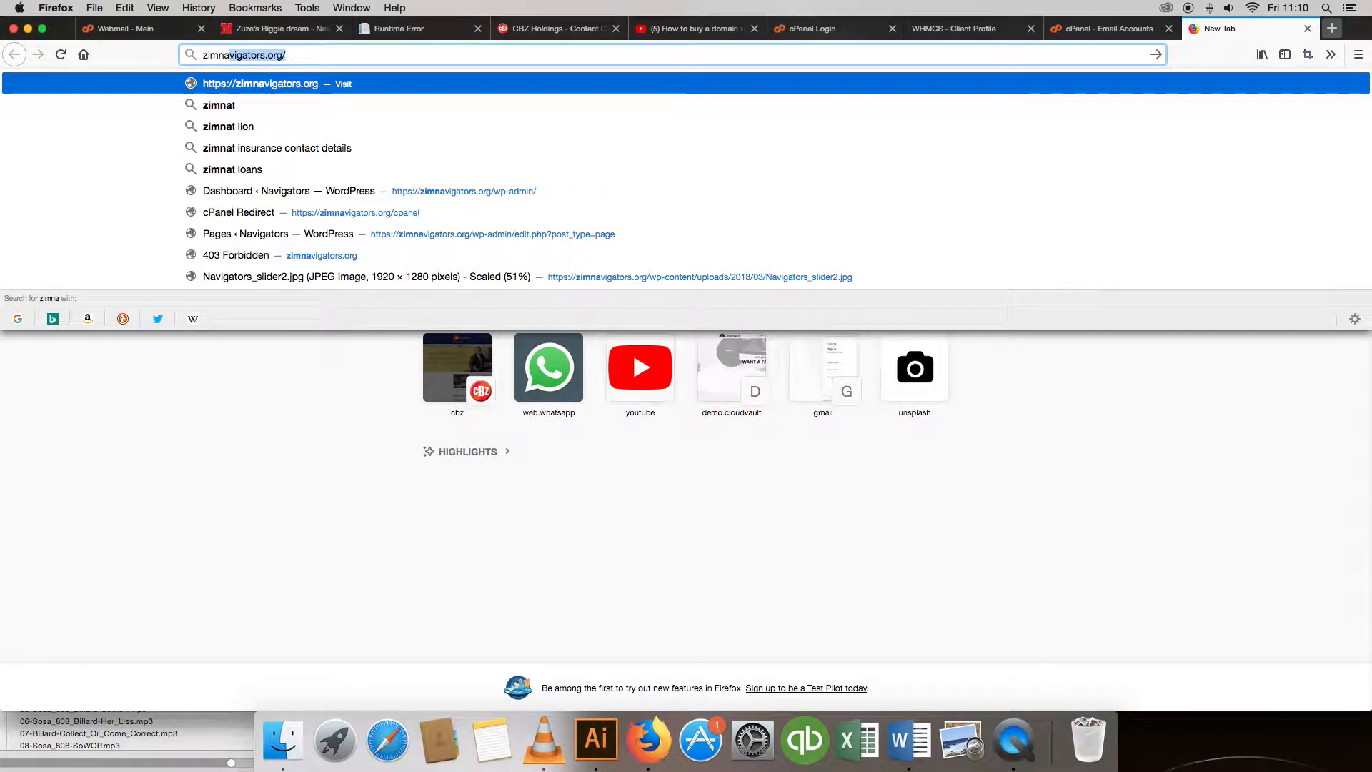
key("Right")
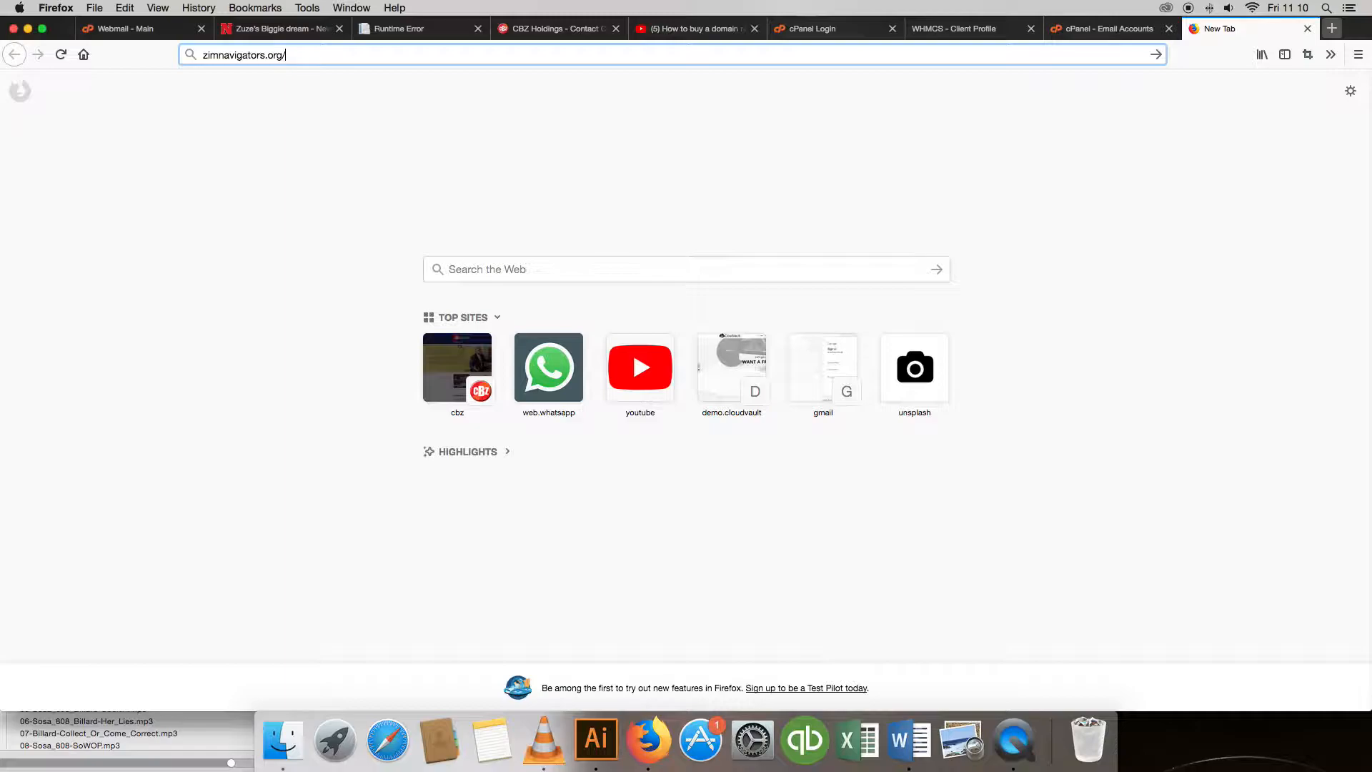
type("webmai")
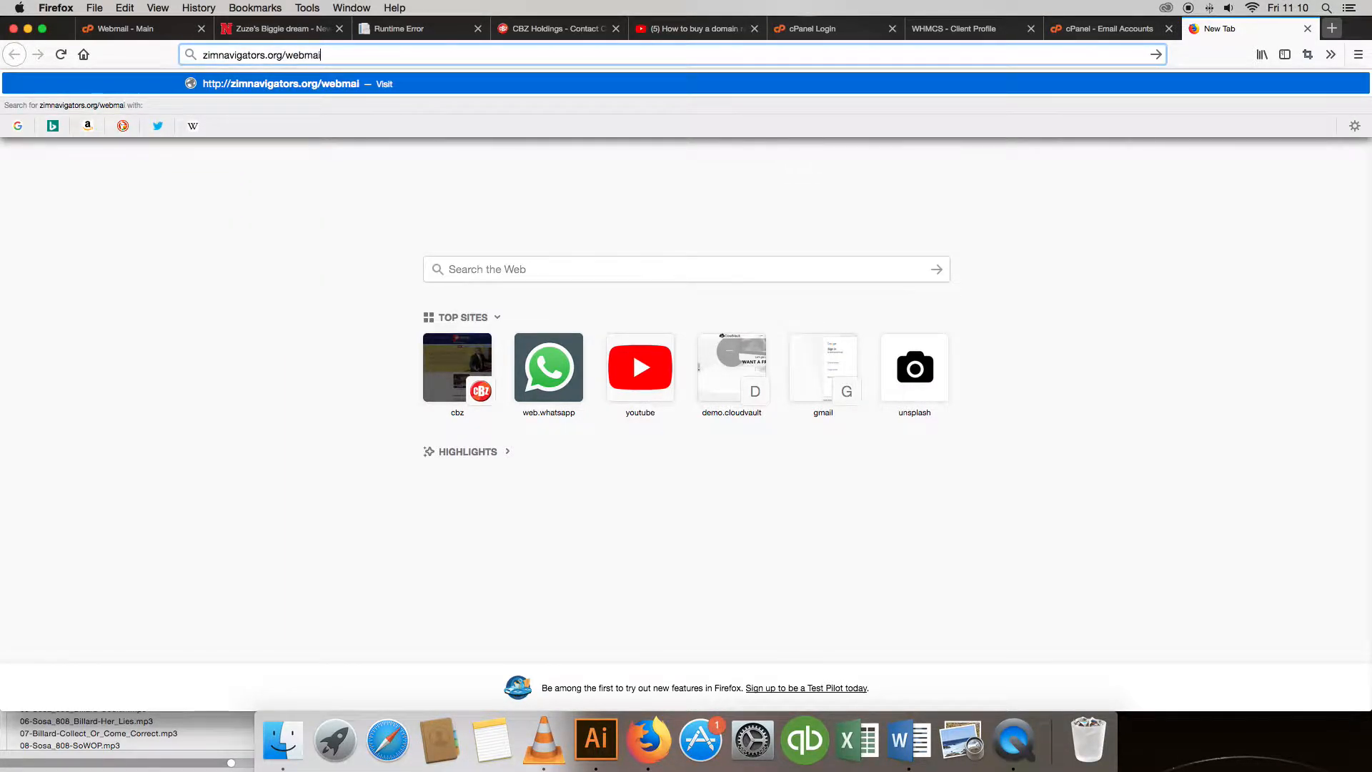
type("l")
key("Return")
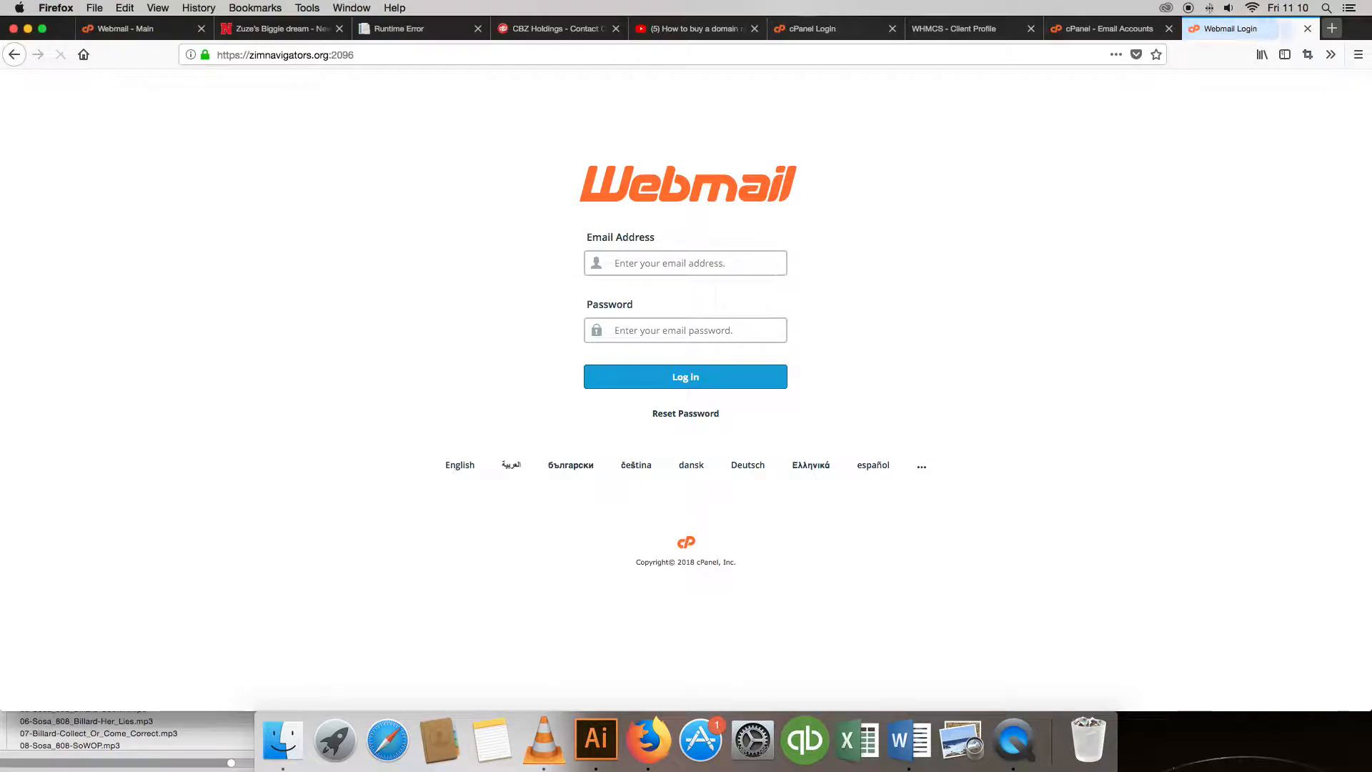
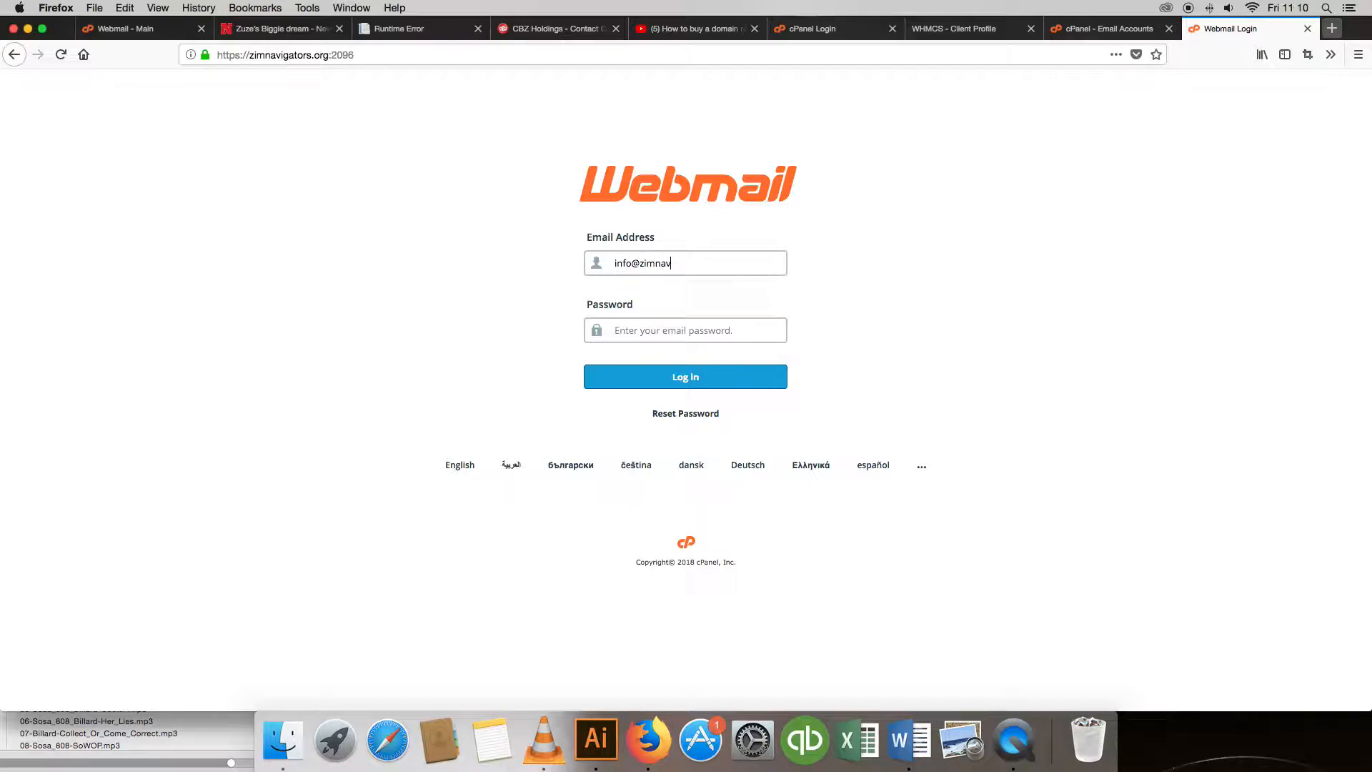
Log in to Webmail with the new mailbox's address and password.
left_click(636, 331)
type("•••••••••")
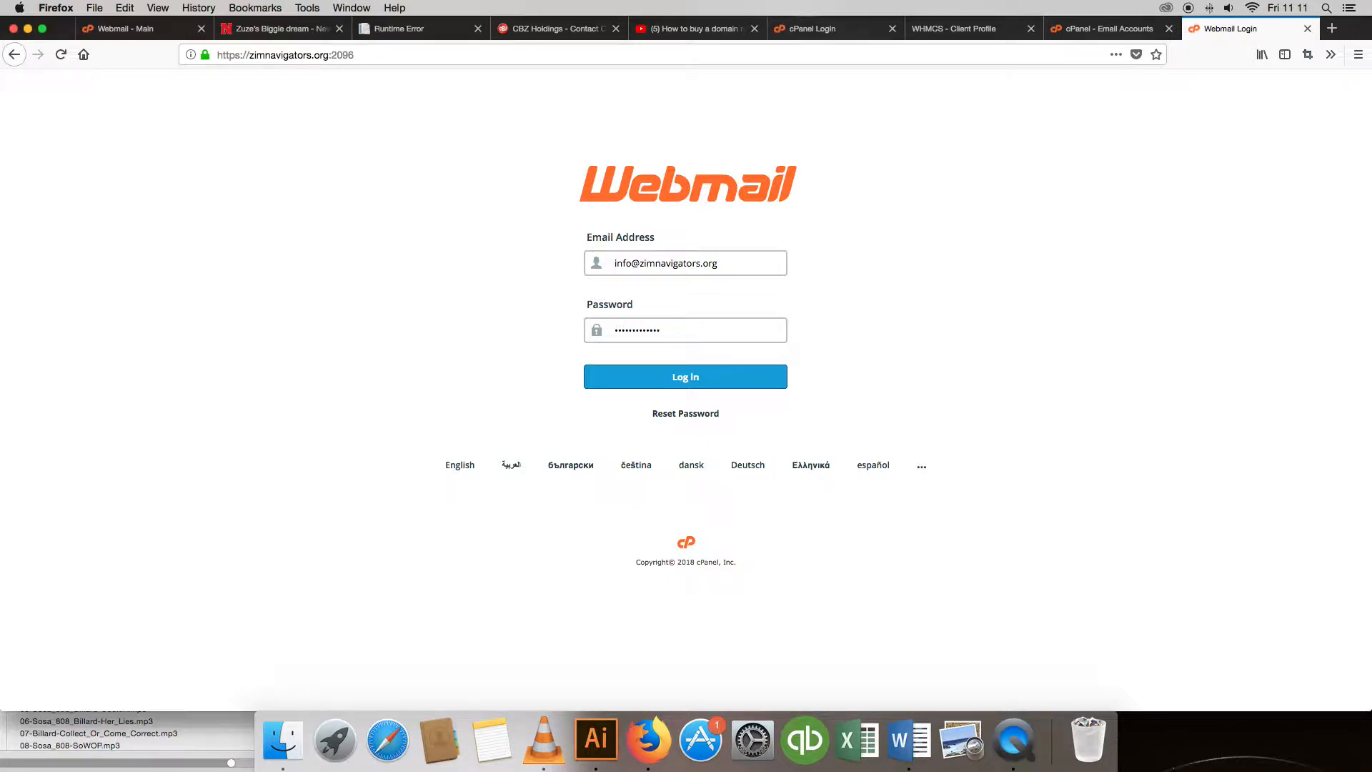
left_click(689, 378)
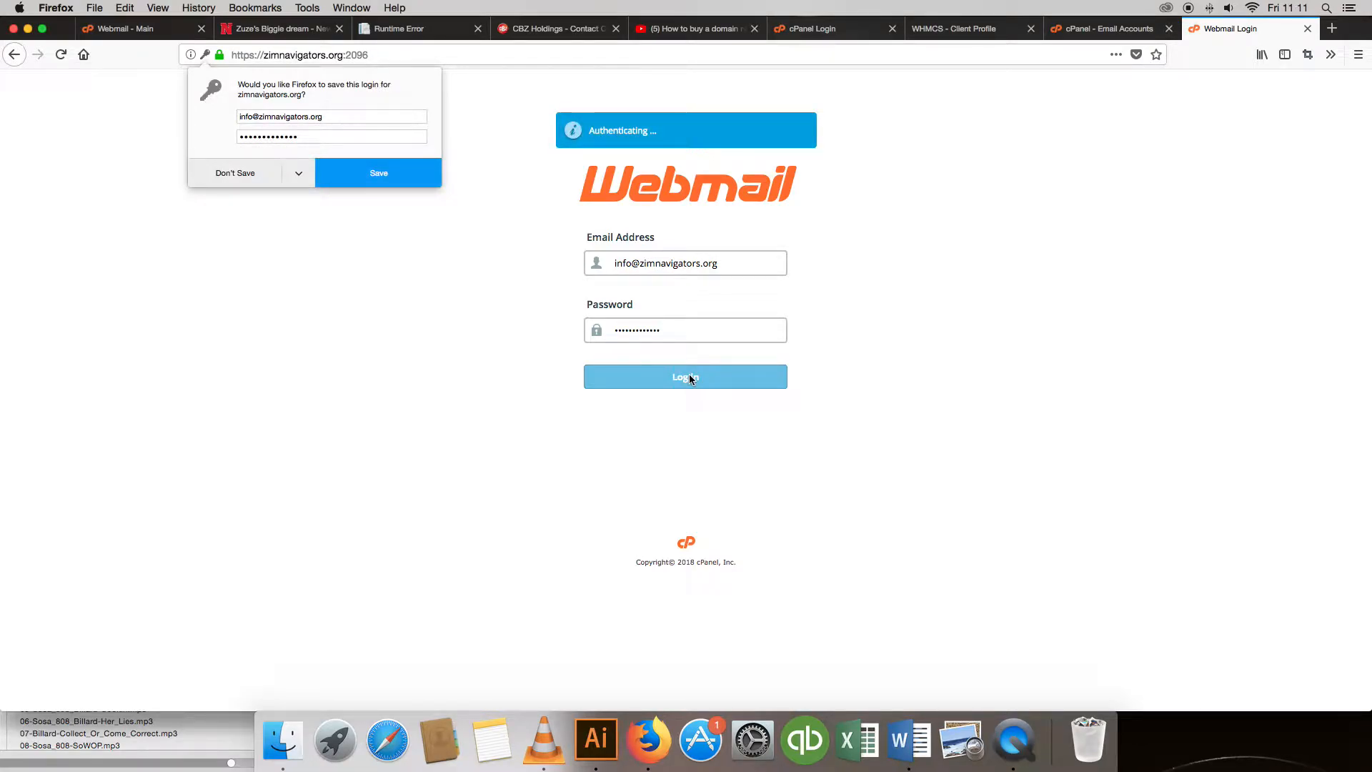
Decline saving the login and dismiss the configuration tip on the Webmail main page.
left_click(247, 174)
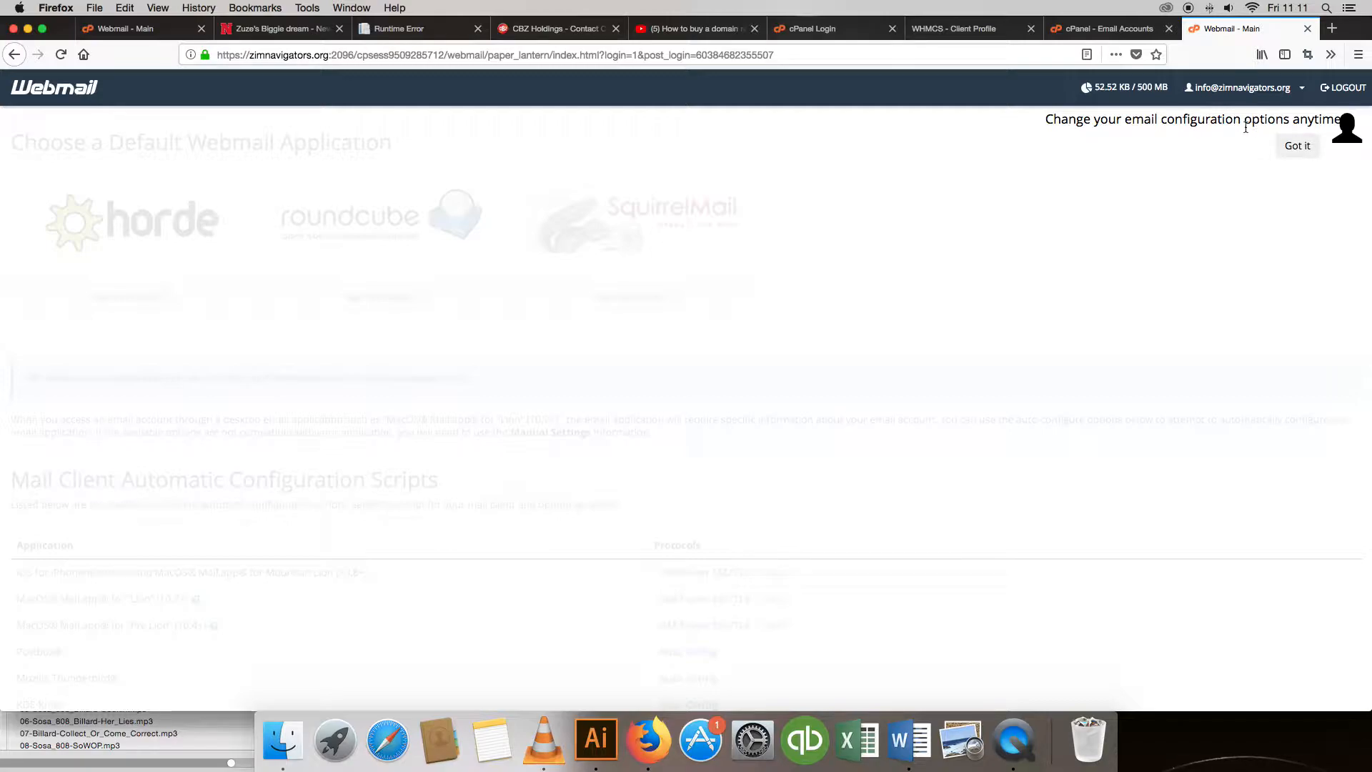
left_click(1297, 147)
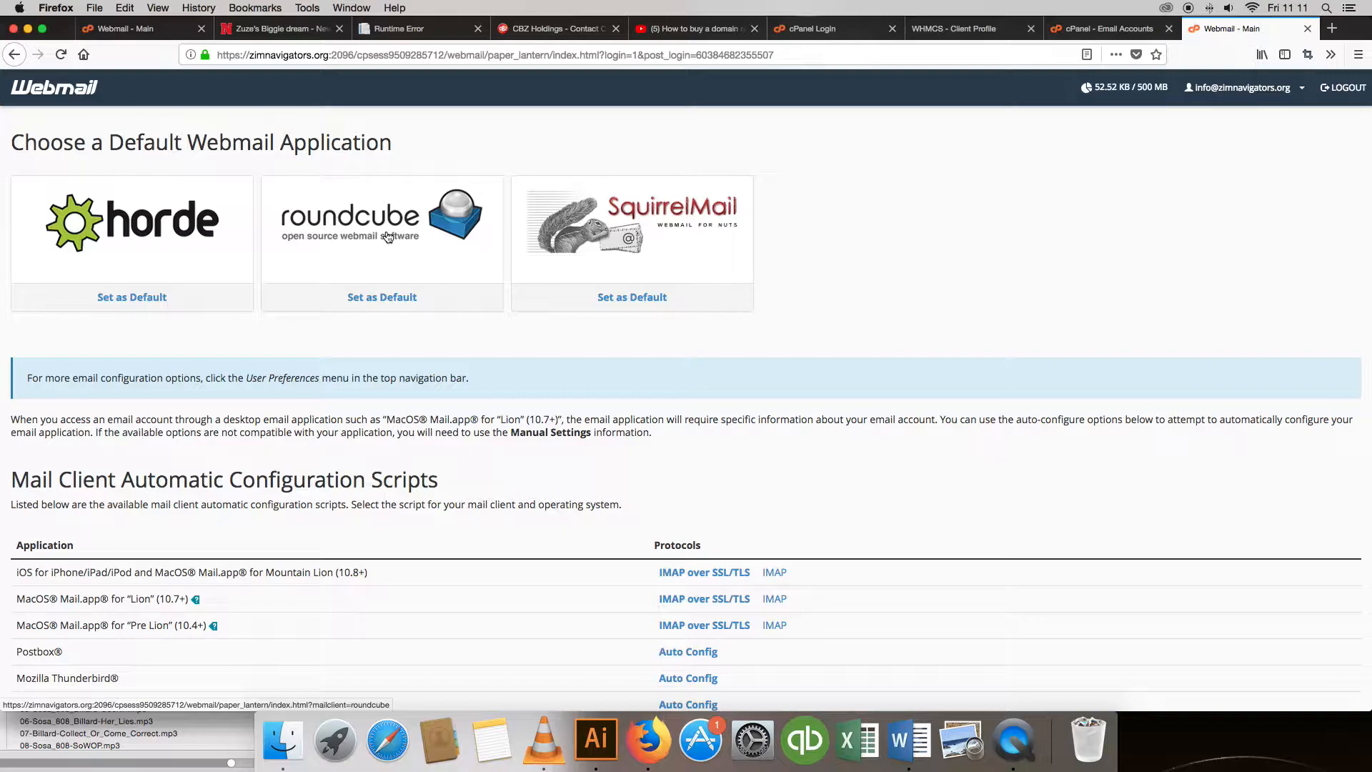
Open Roundcube and read the Email configuration settings message in the Inbox.
left_click(388, 238)
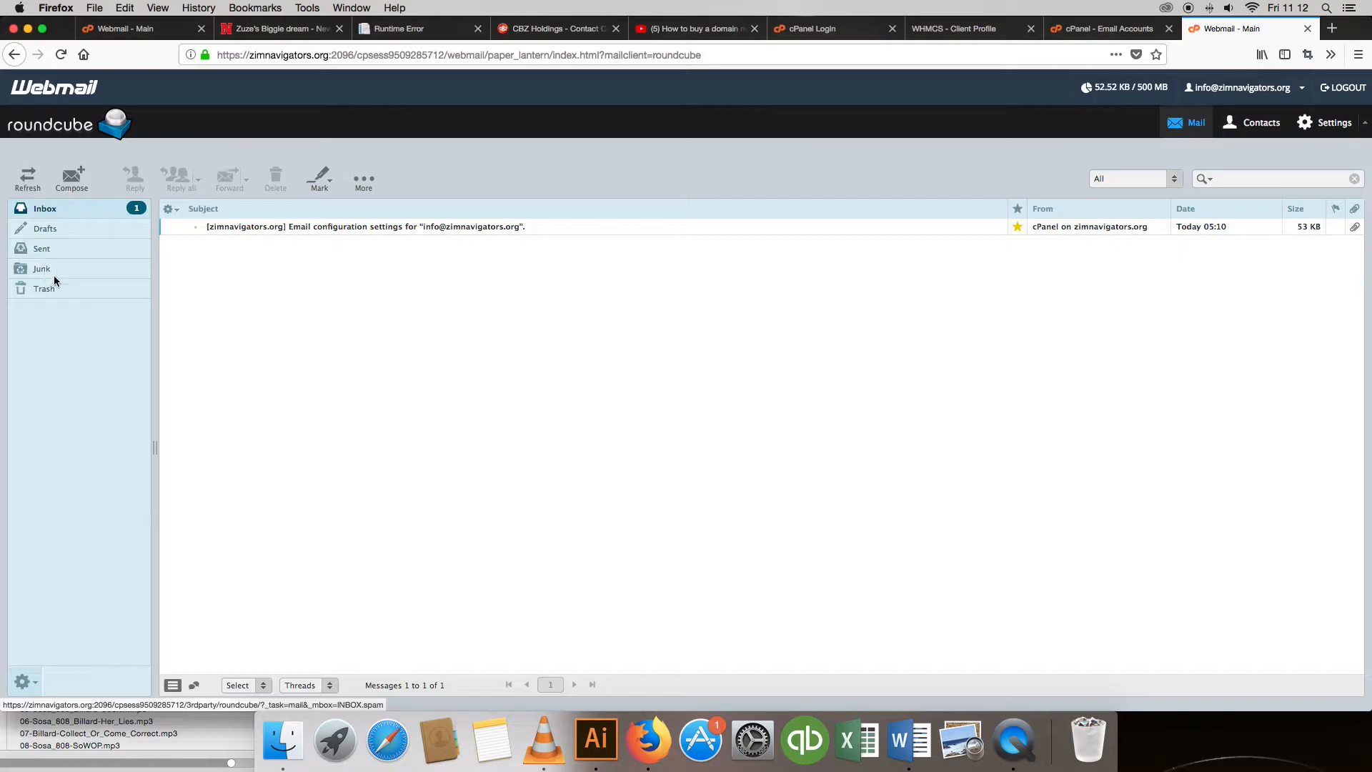
left_click(295, 231)
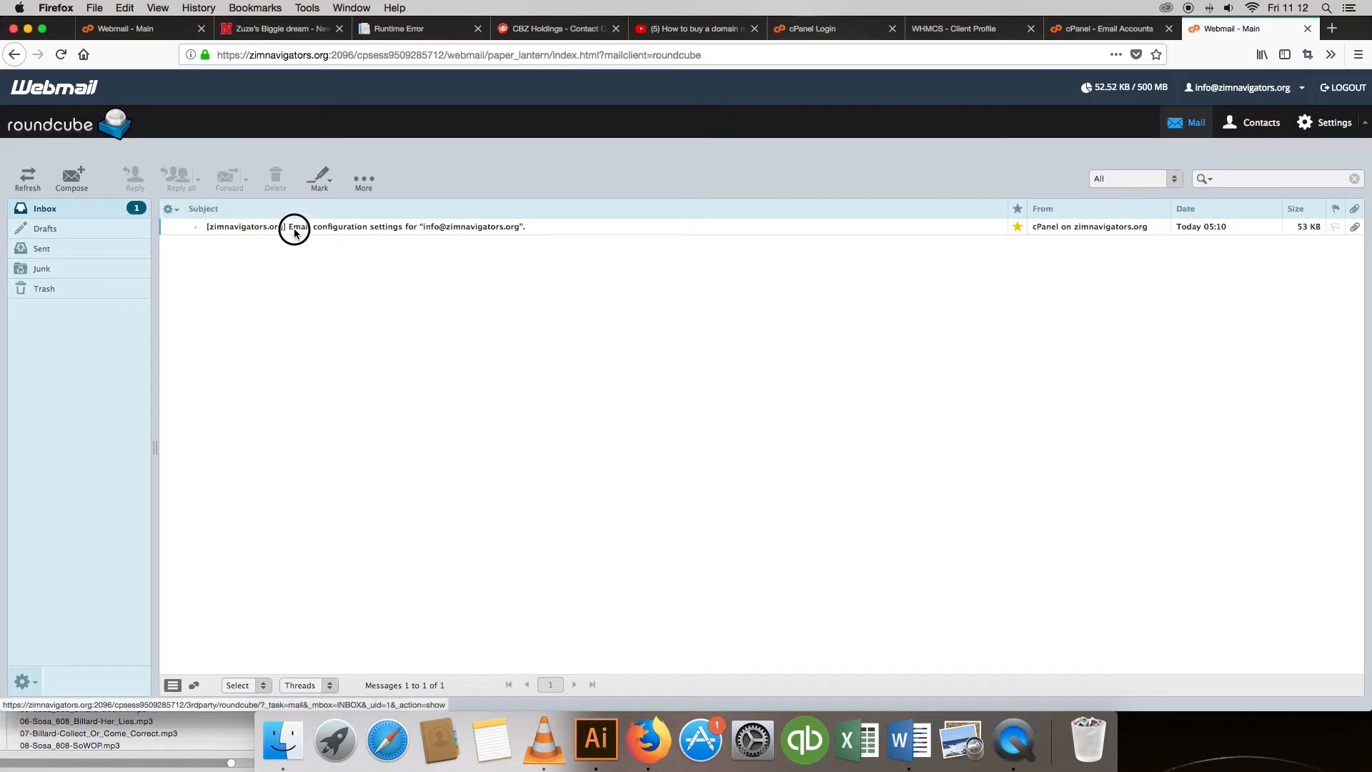
double_click(376, 225)
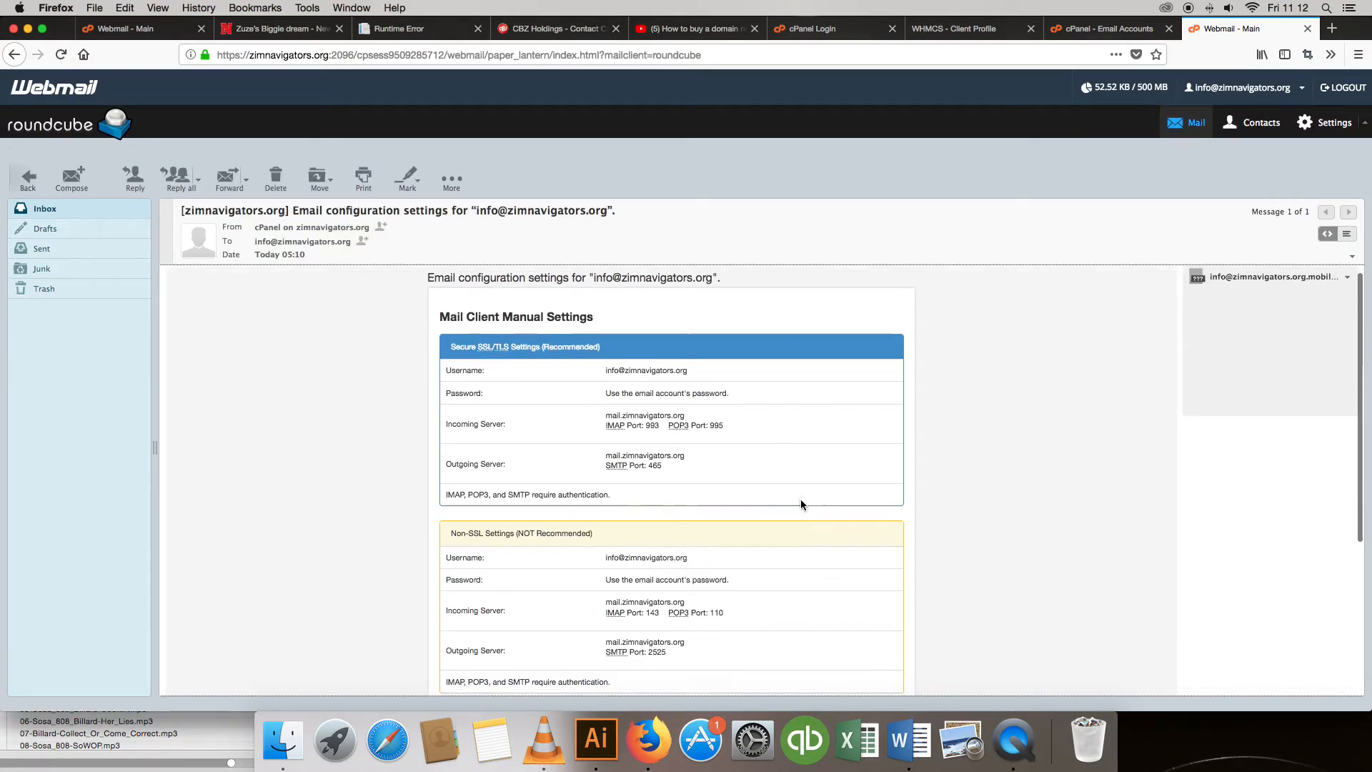
scroll(801, 503, "down", 5)
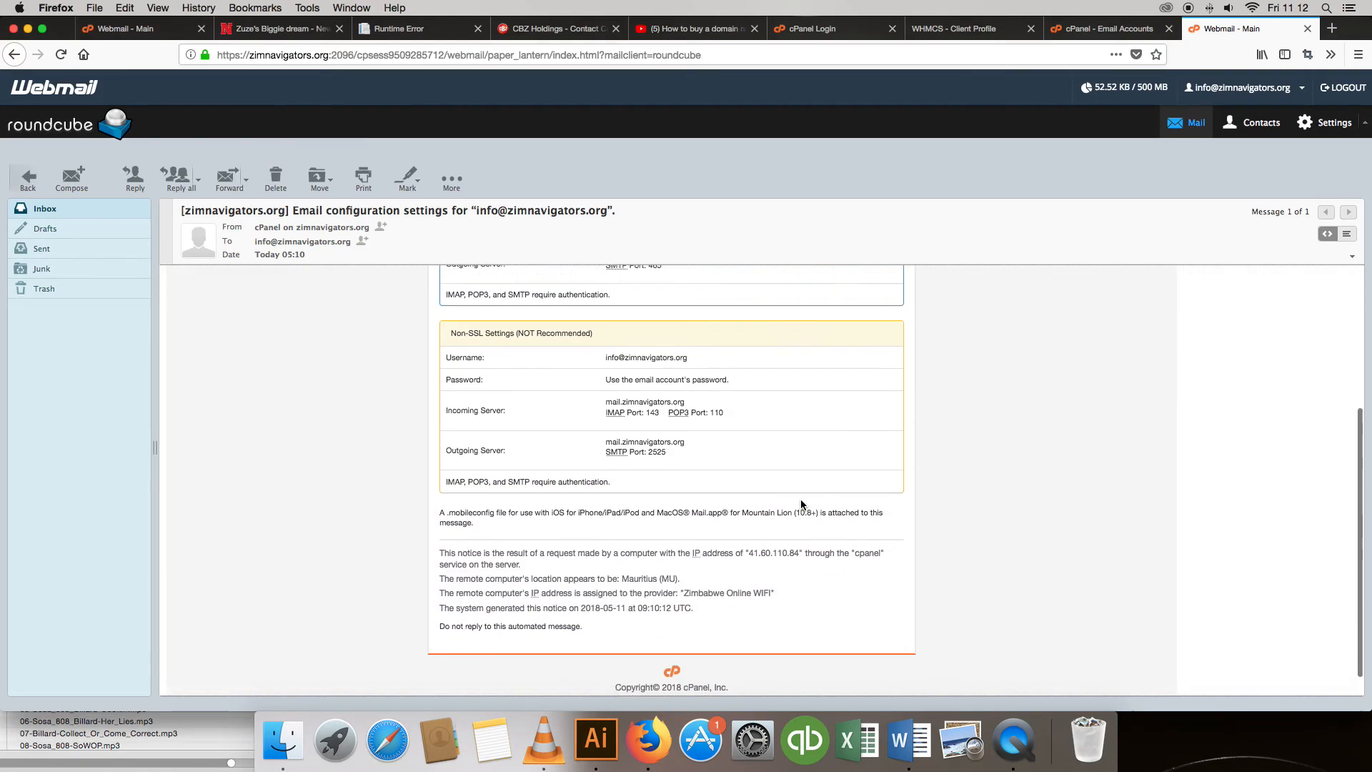
scroll(800, 498, "up", 5)
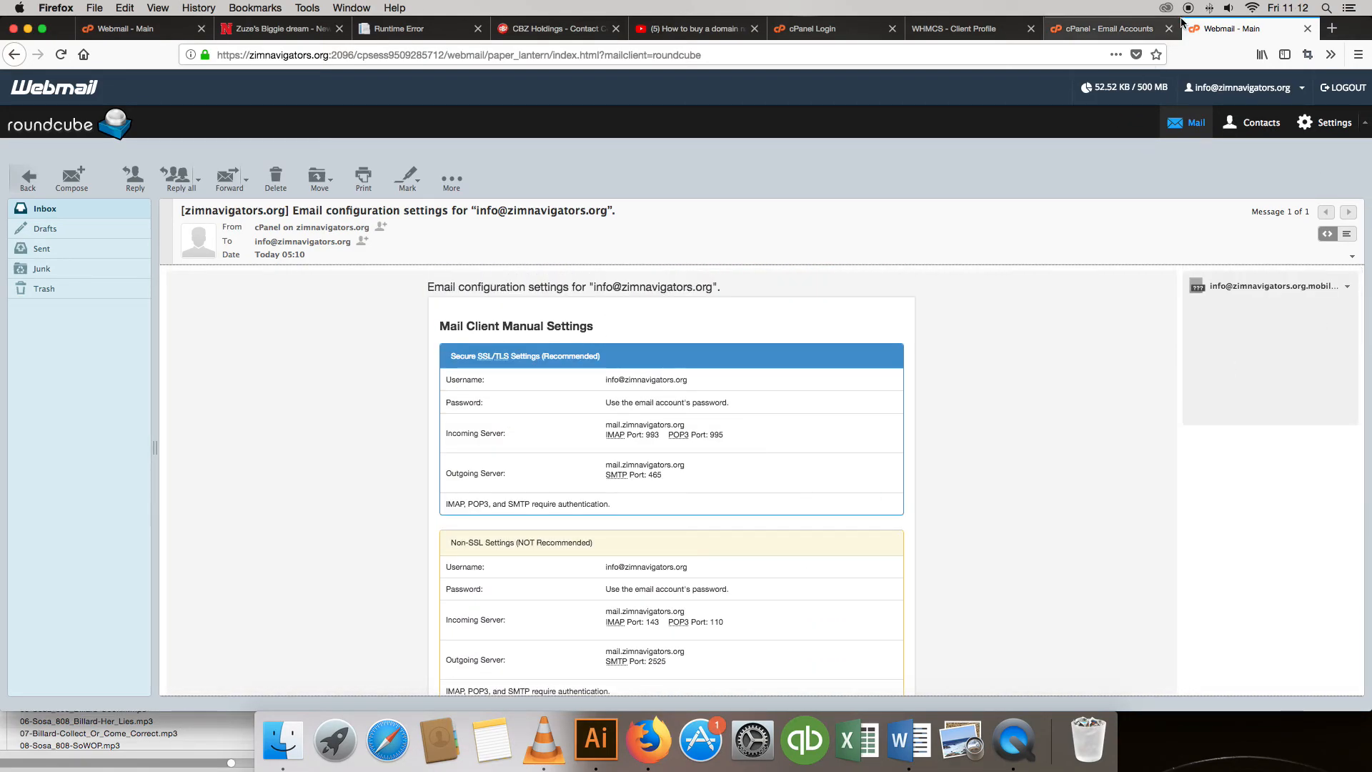